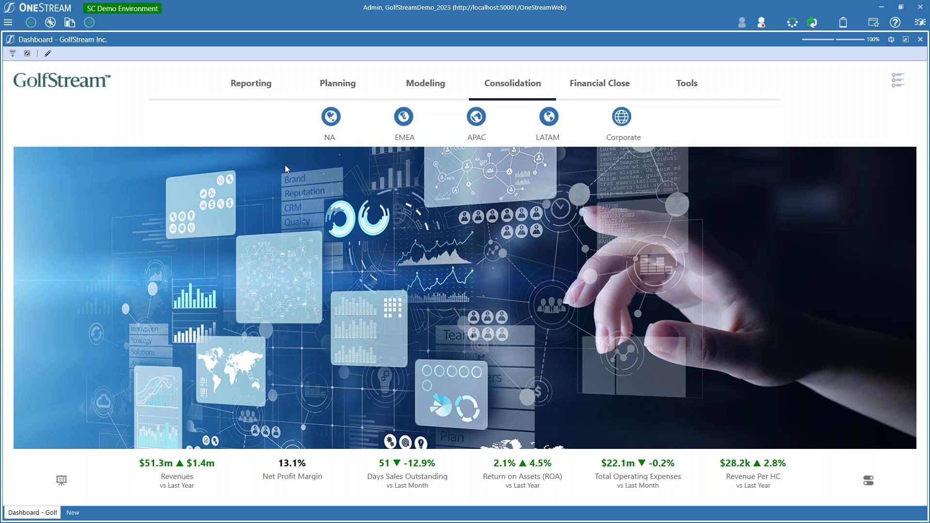
Step: Browse the Reporting and Planning areas of the home dashboard, and open the Consolidation workflow for NA
left_click(257, 85)
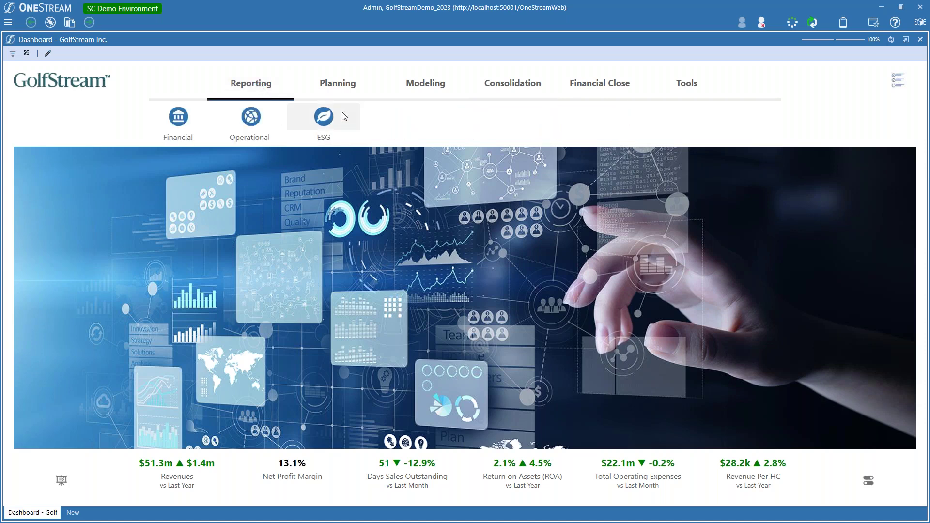
left_click(316, 94)
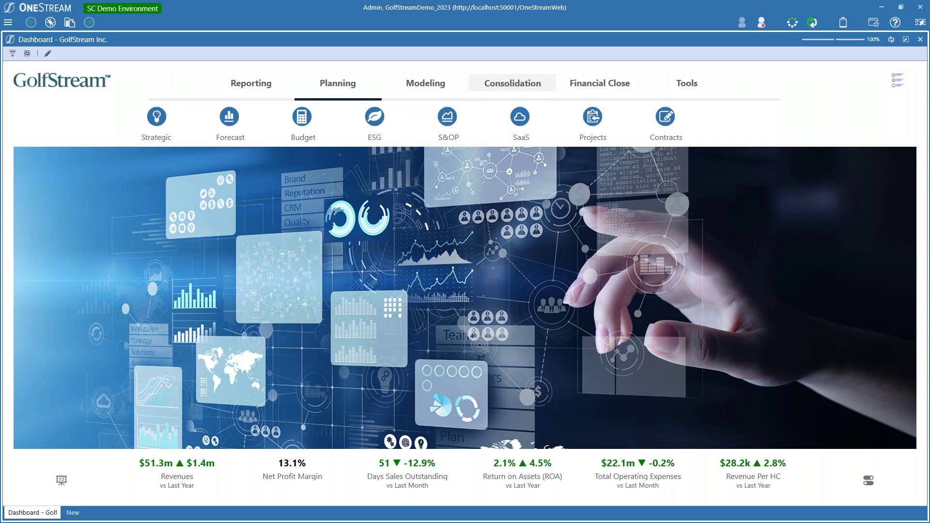
left_click(512, 83)
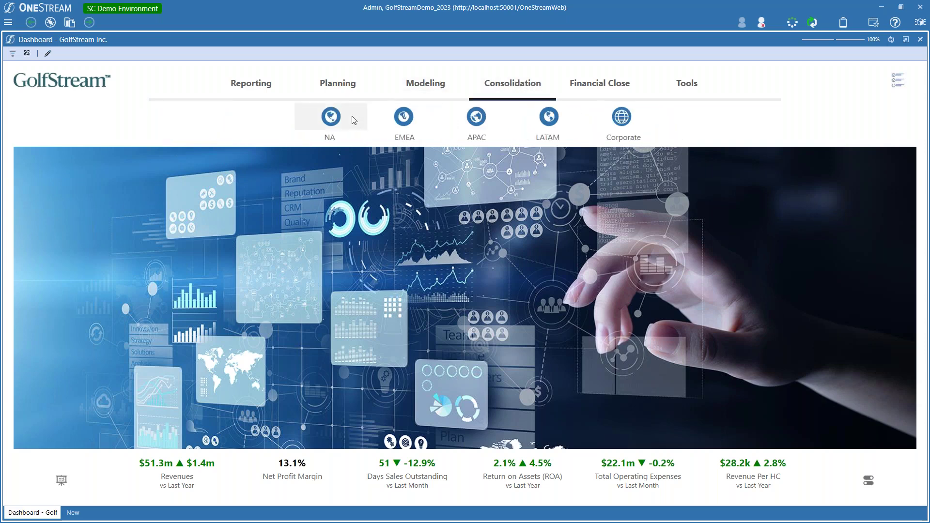
left_click(331, 120)
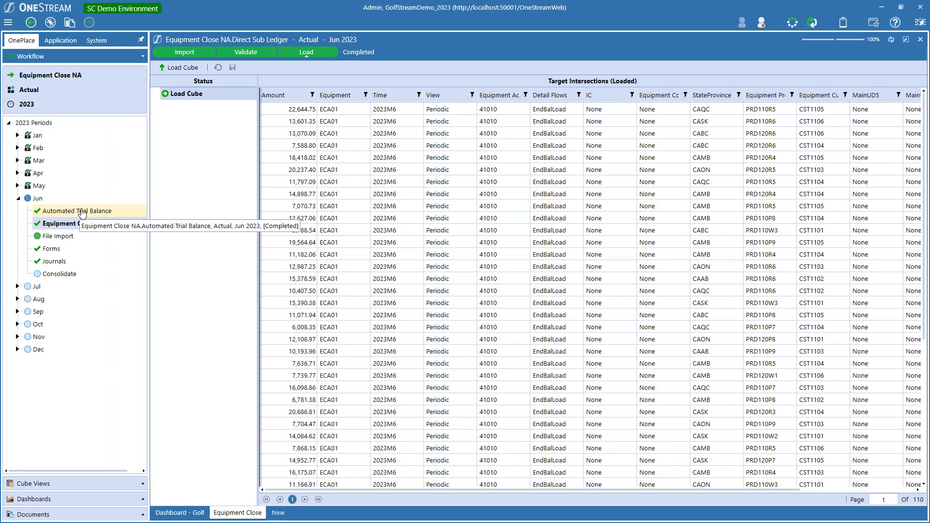
Step: Show the June Automated Trial Balance import and expand its SAP Statistical and SAP Trial Balance data loads
left_click(109, 214)
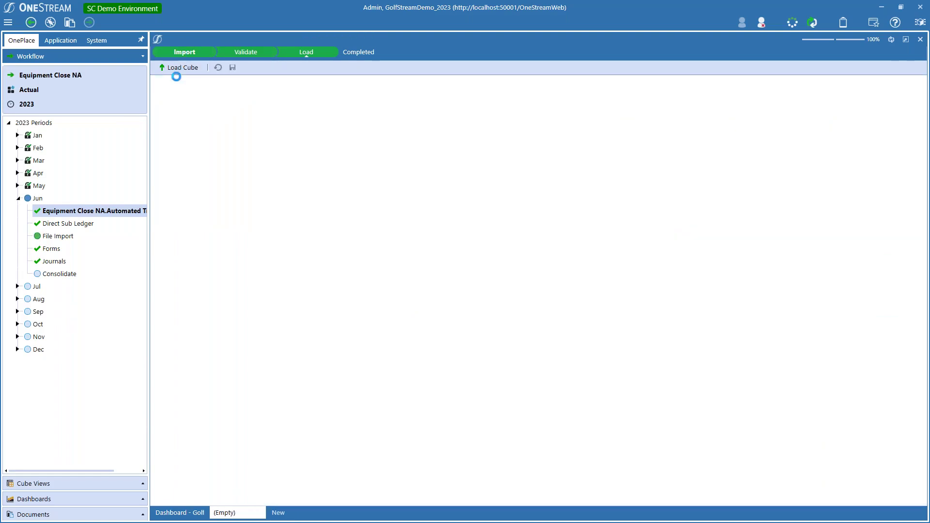
left_click(165, 120)
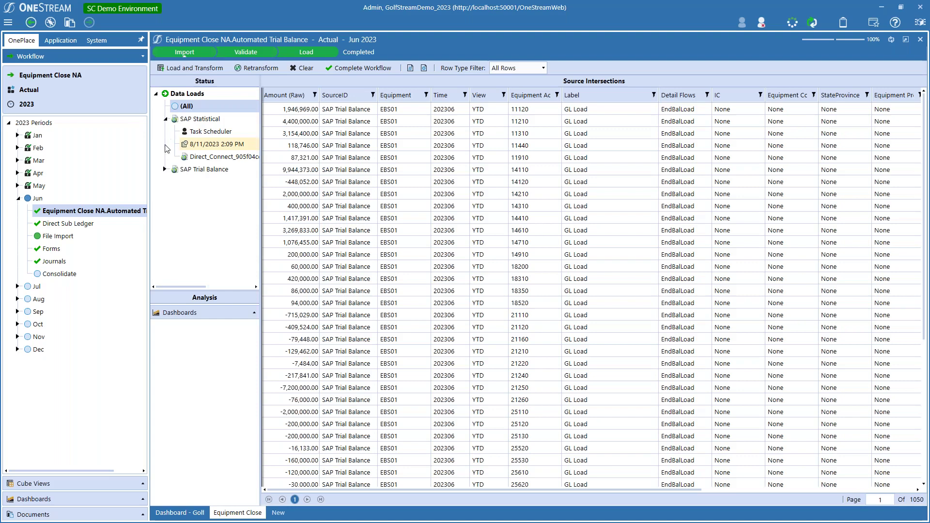
left_click(164, 169)
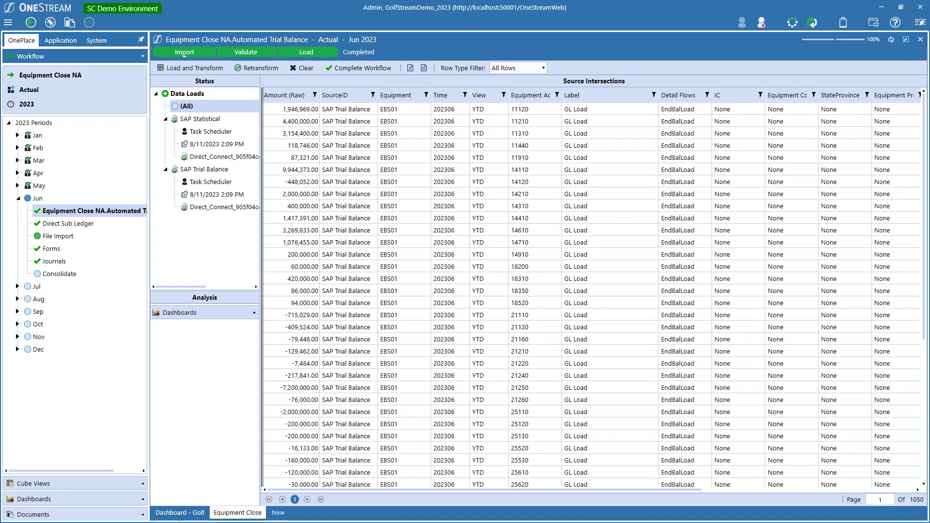
Step: Show the June Direct Sub Ledger import data and expand its SAP FI-AR data load
left_click(58, 224)
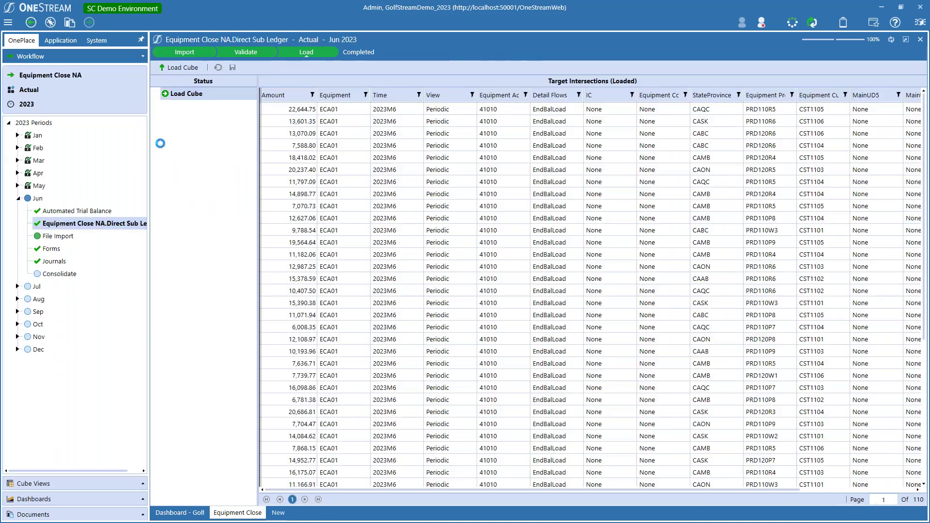
left_click(189, 55)
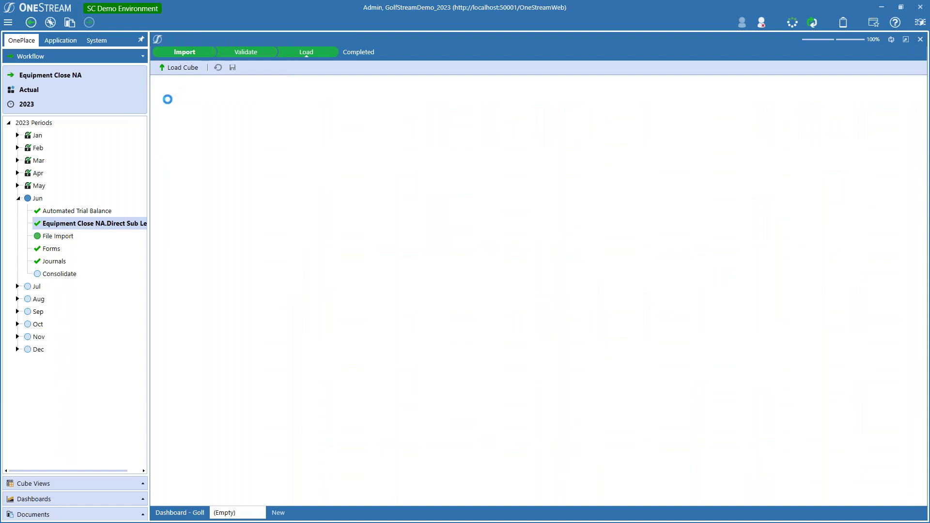
left_click(165, 118)
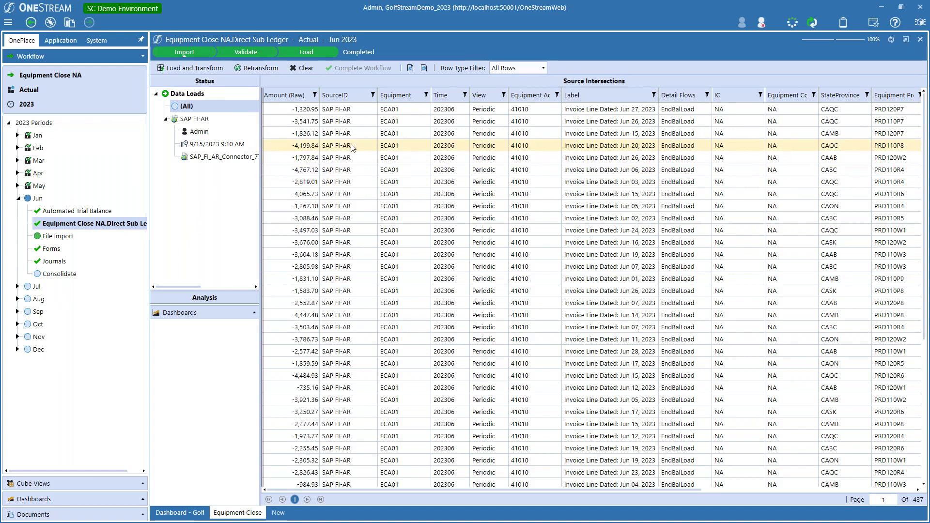
Step: Drill back from the first Direct Sub Ledger source row to its invoice document, review the whole invoice and close it
left_click(396, 110)
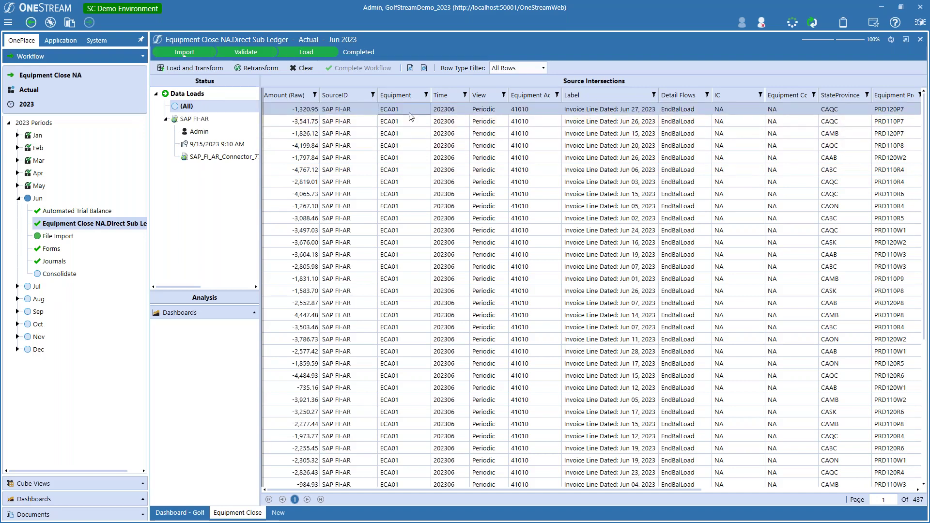
right_click(423, 111)
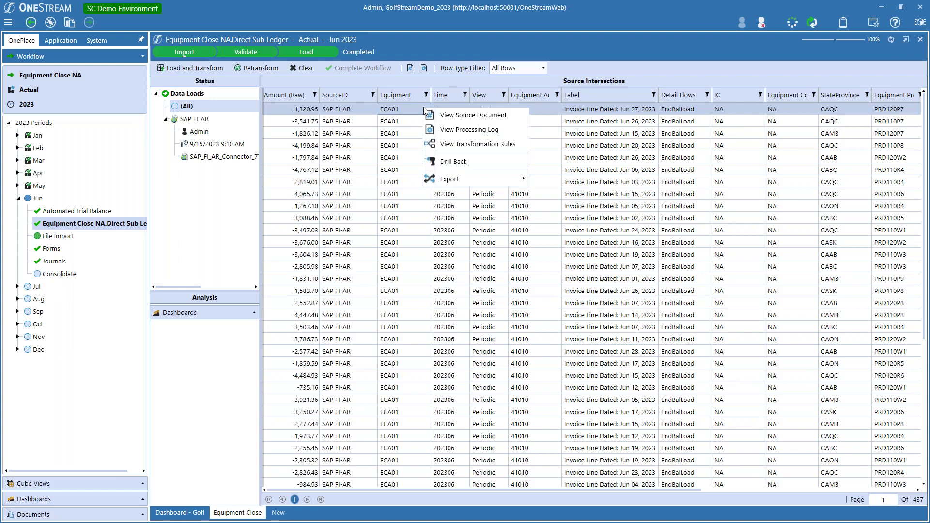
left_click(453, 161)
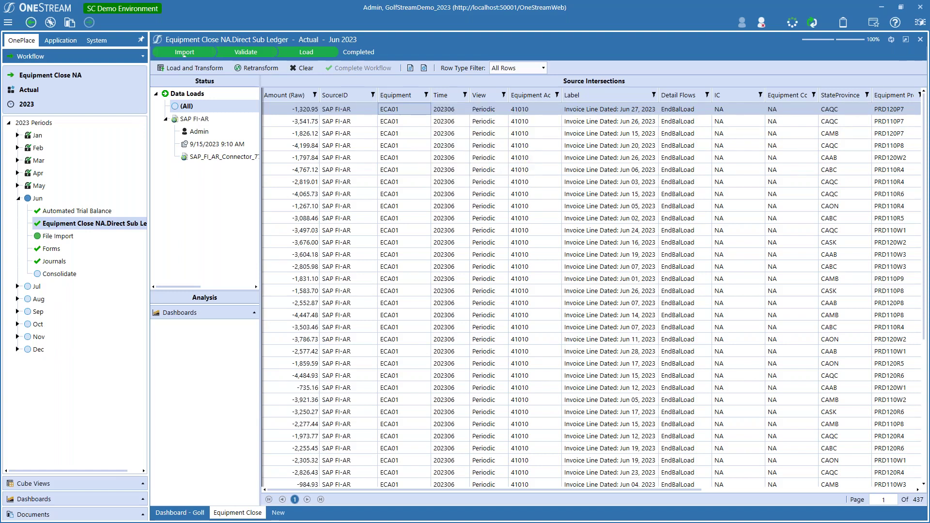
double_click(406, 141)
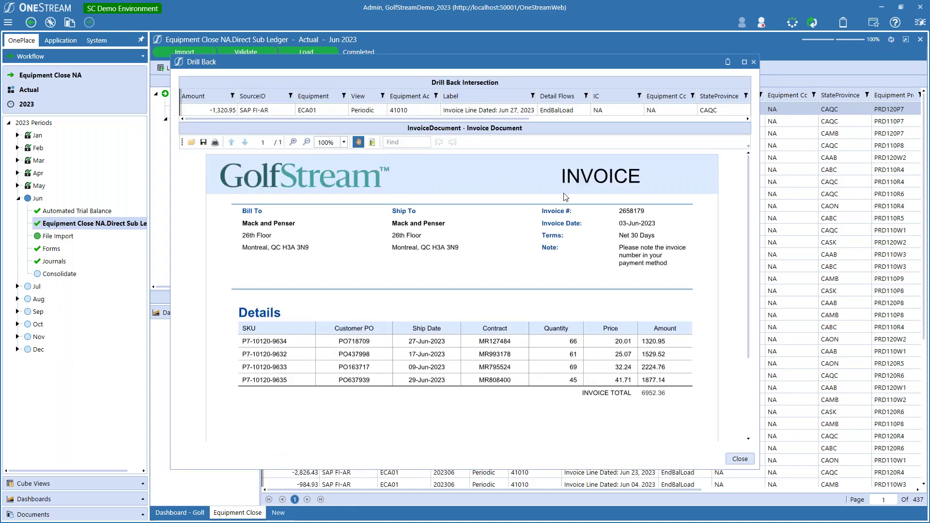
scroll(749, 170, "down", 3)
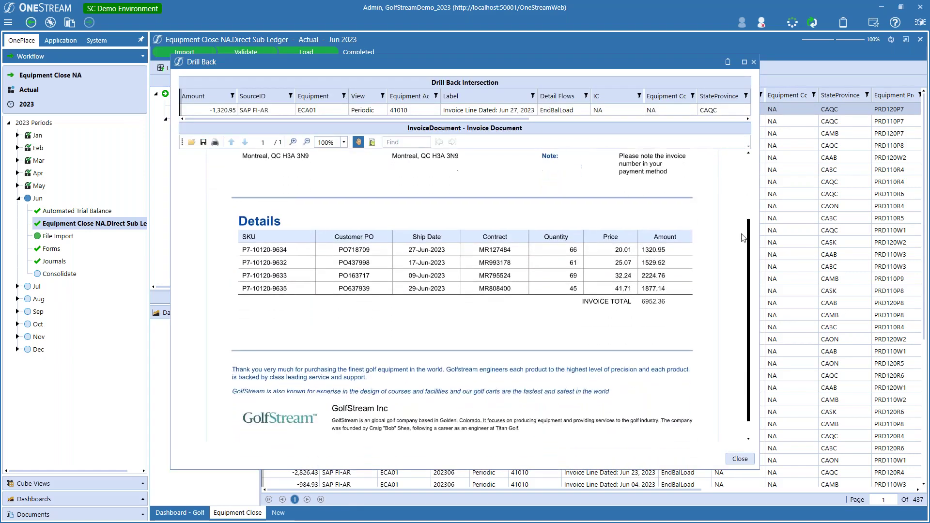
scroll(749, 170, "up", 3)
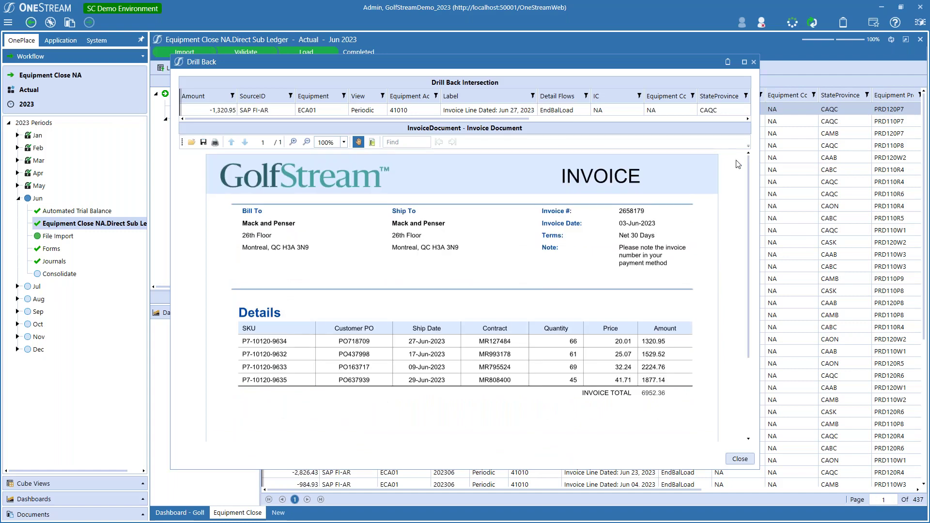
left_click(739, 459)
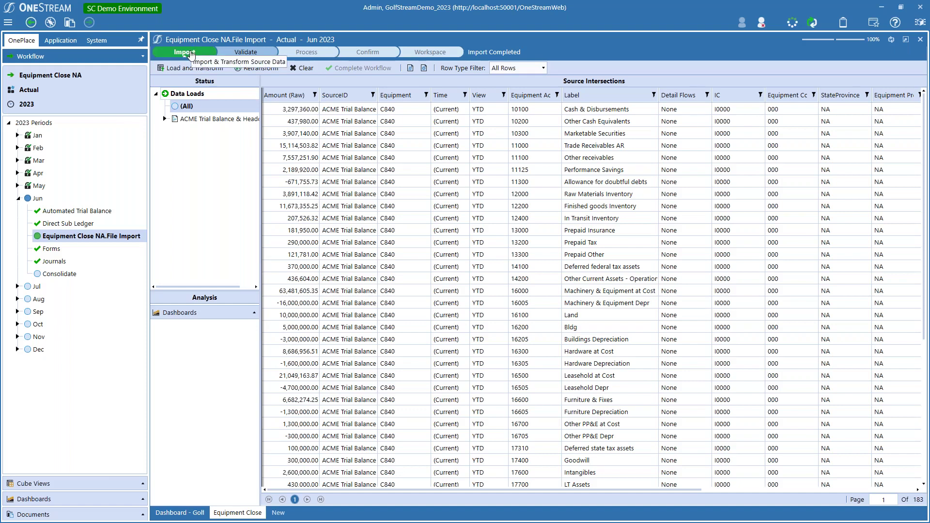
Step: View the source document behind the June File Import's ACME trial balance data and close it
left_click(303, 133)
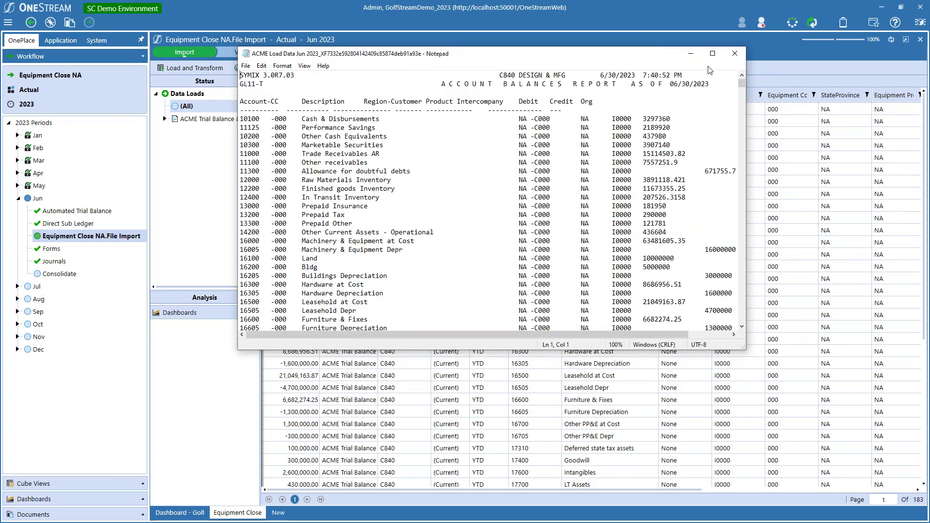
left_click(734, 54)
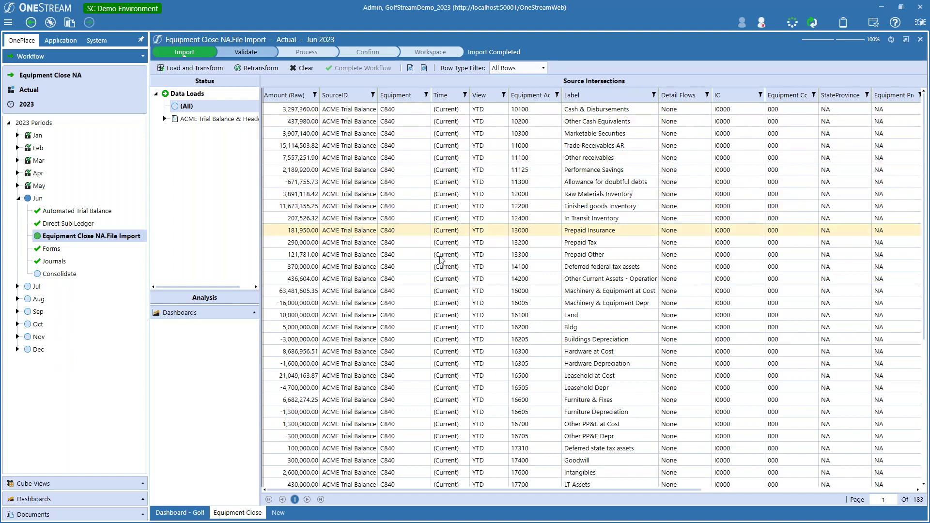
Step: Validate the data transformation and intersections of the June File Import
left_click(246, 52)
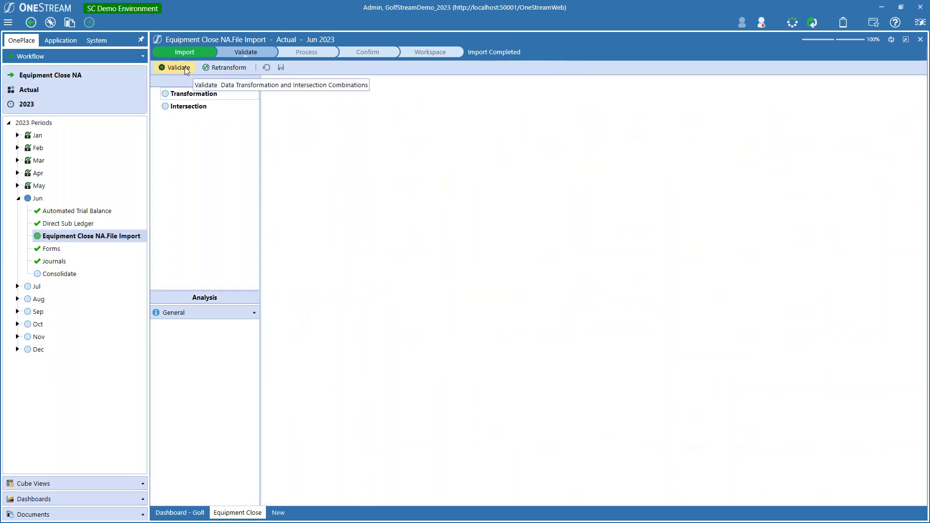
left_click(180, 68)
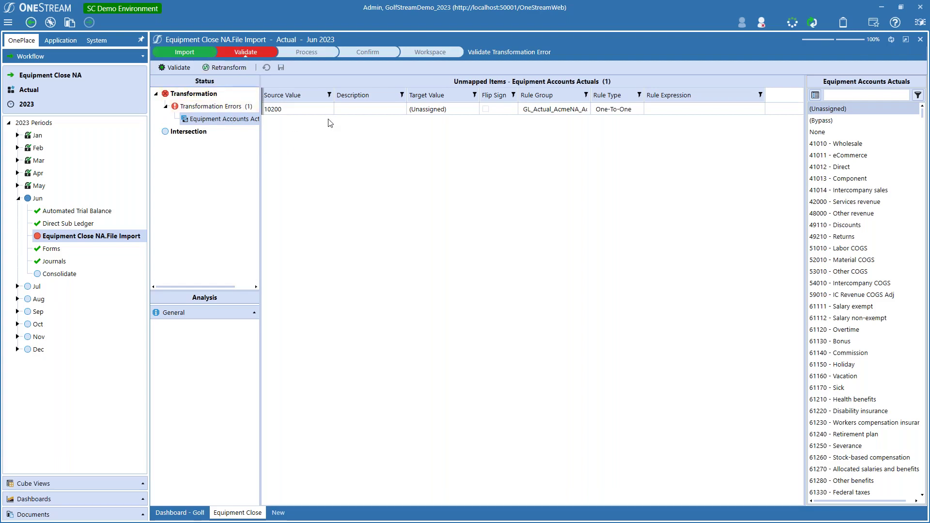
Step: Filter the target accounts by "cash", map unmapped source account 10200 to 11130 - Other cash equivalents, and save the mapping
left_click(301, 113)
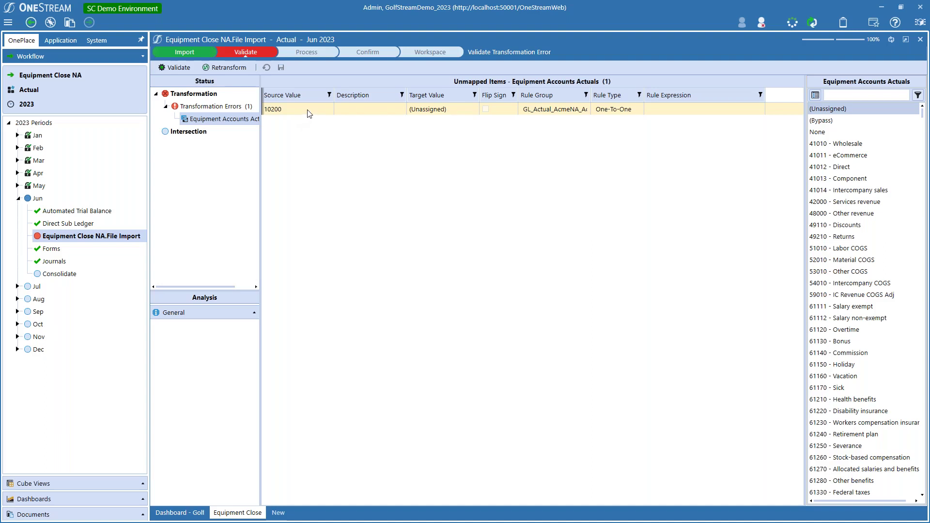
left_click(305, 111)
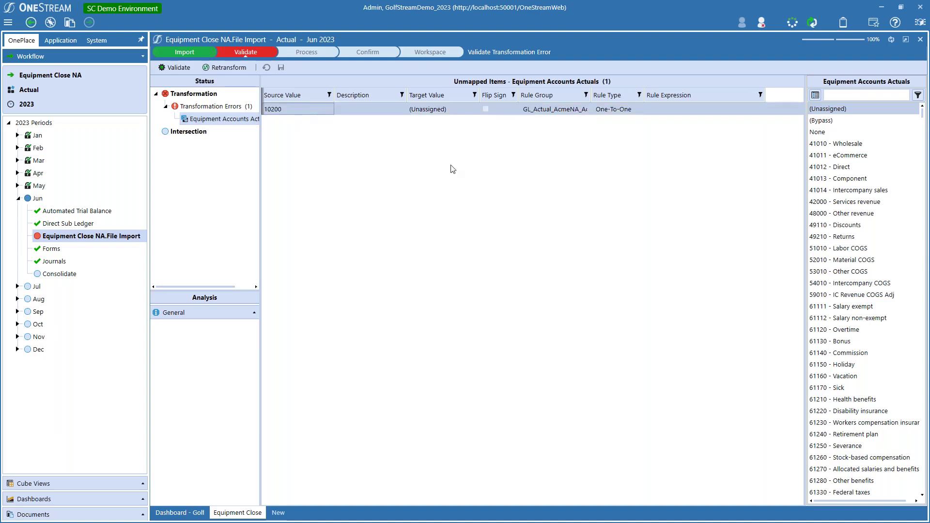
left_click(859, 96)
type("cash")
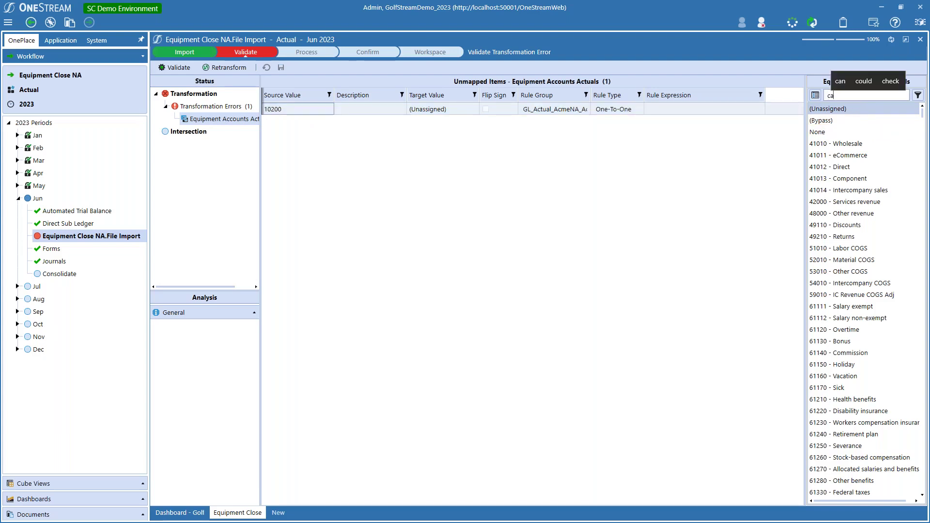
left_click(917, 95)
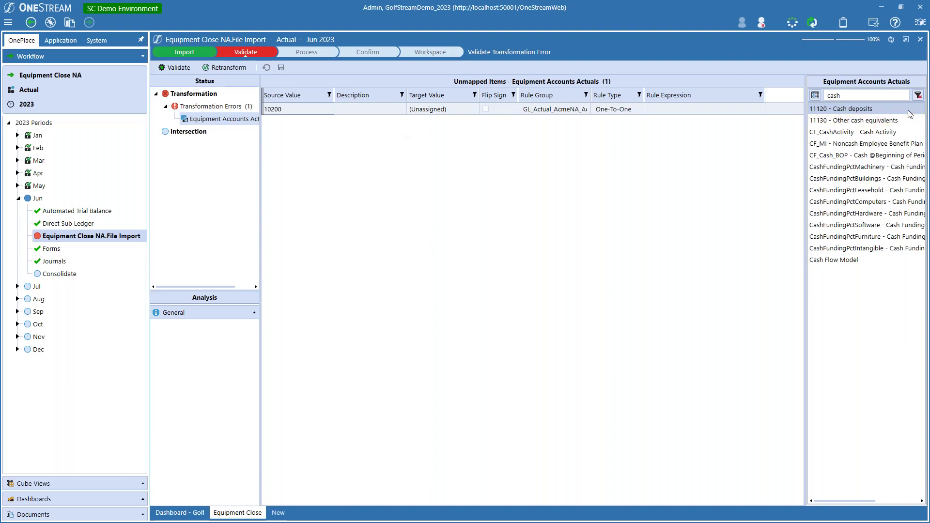
left_click_drag(893, 124, 424, 110)
left_click(859, 124)
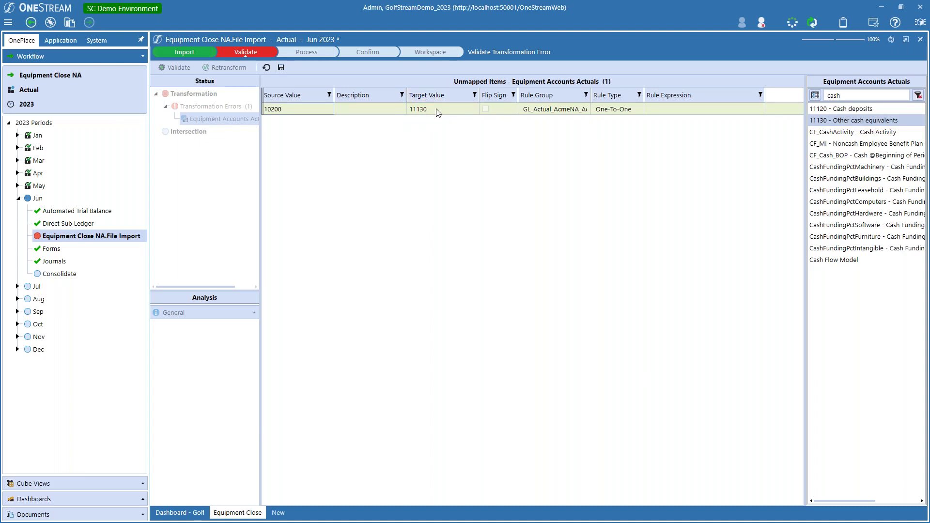
left_click(281, 68)
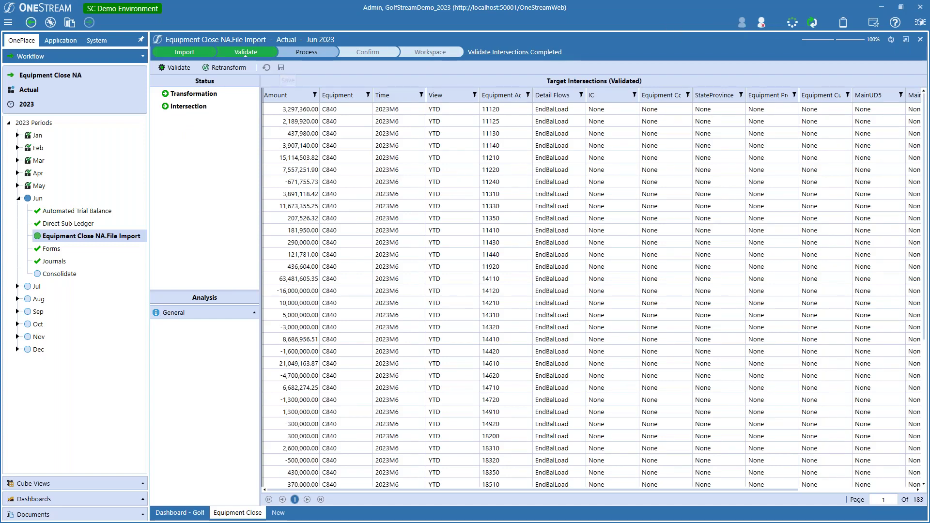
Step: Take the File Import through the Process and Confirm stages, and display the detail analysis of the Sales Detail rule
left_click(306, 51)
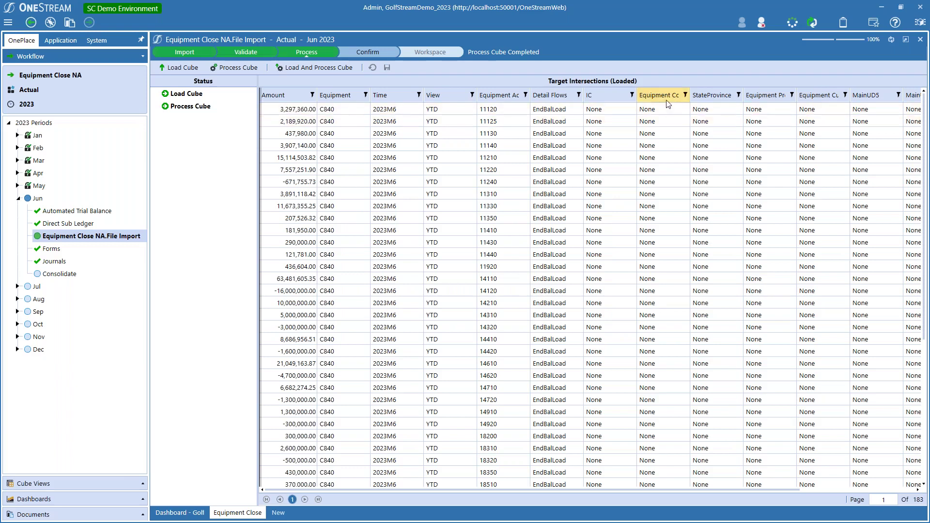
left_click(369, 56)
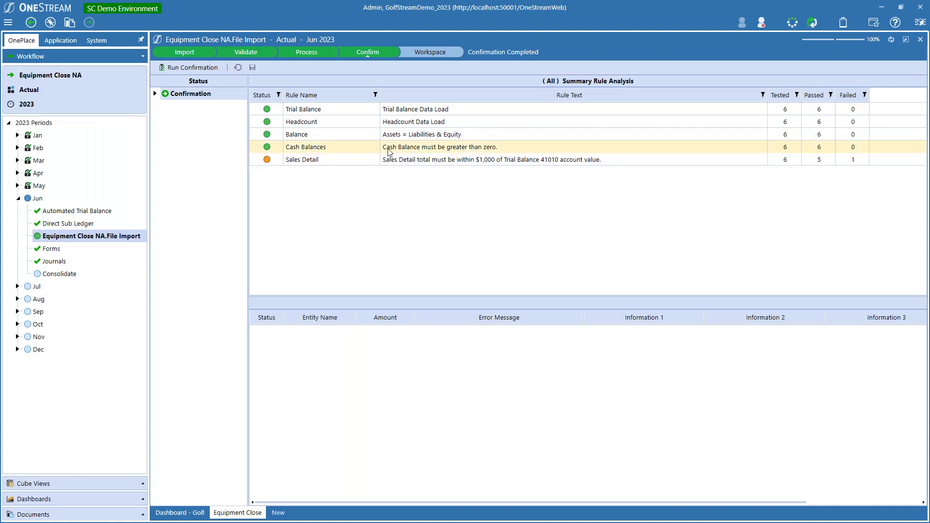
left_click(456, 159)
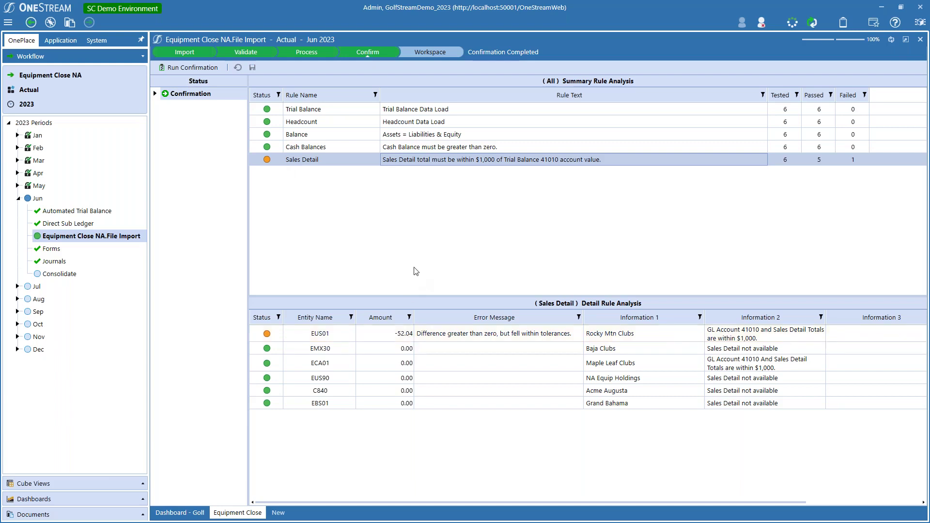
Step: Open the Financial Statement Review workspace and display the source data behind the Jun 2023 Cash deposits balance
left_click(429, 52)
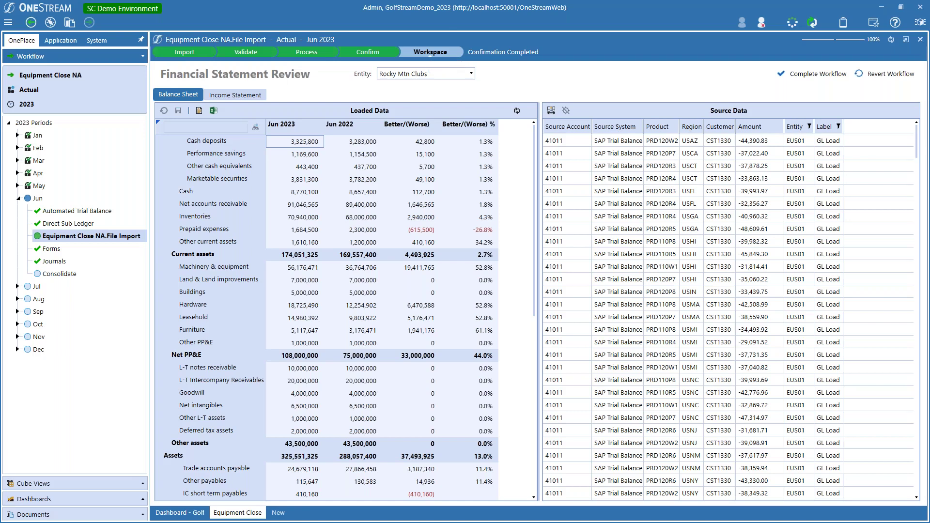
left_click(310, 155)
left_click(310, 146)
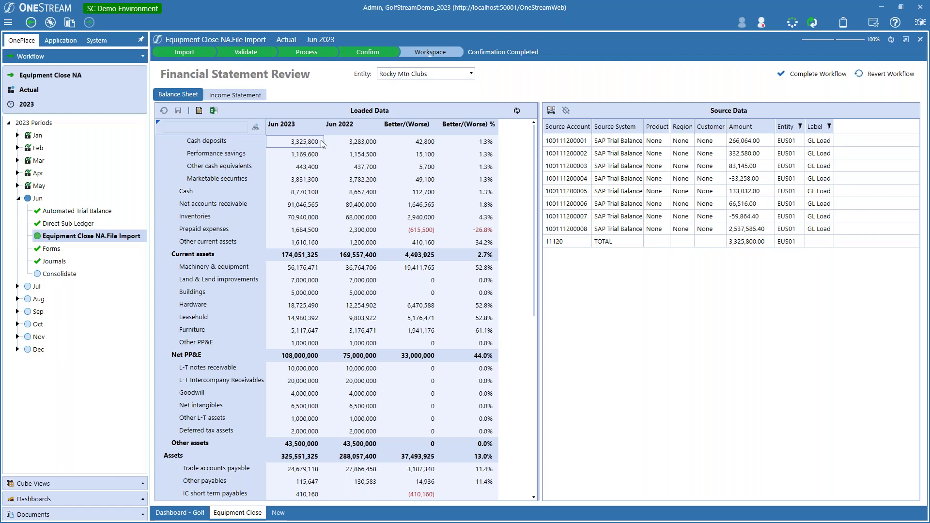
Step: Switch the review to the income statement and display the source data behind Jun 2023 Wholesale revenue
left_click(246, 95)
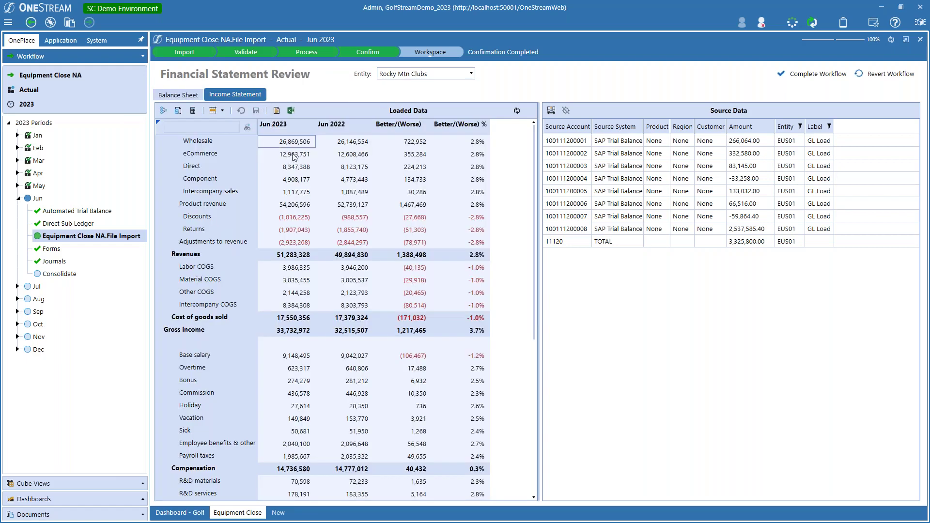
left_click(292, 154)
left_click(299, 143)
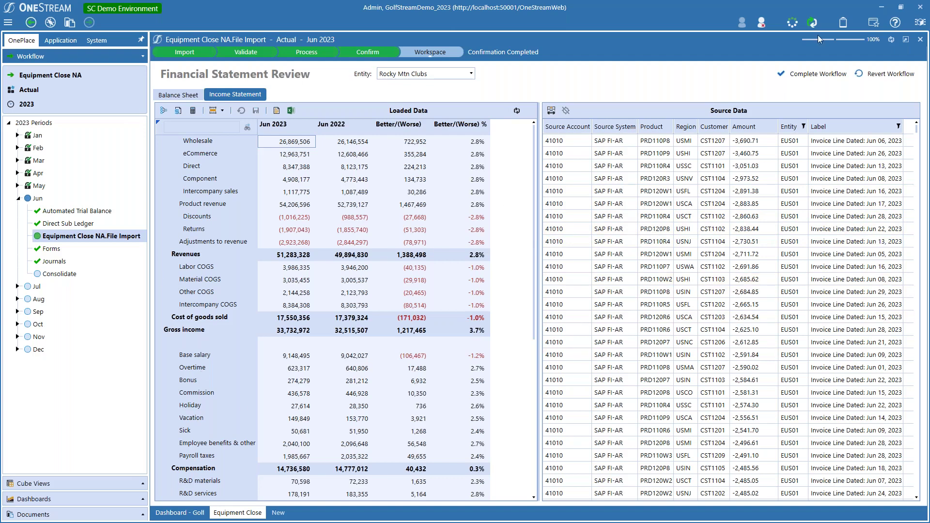
Step: Complete the File Import workflow for June 2023
left_click(780, 73)
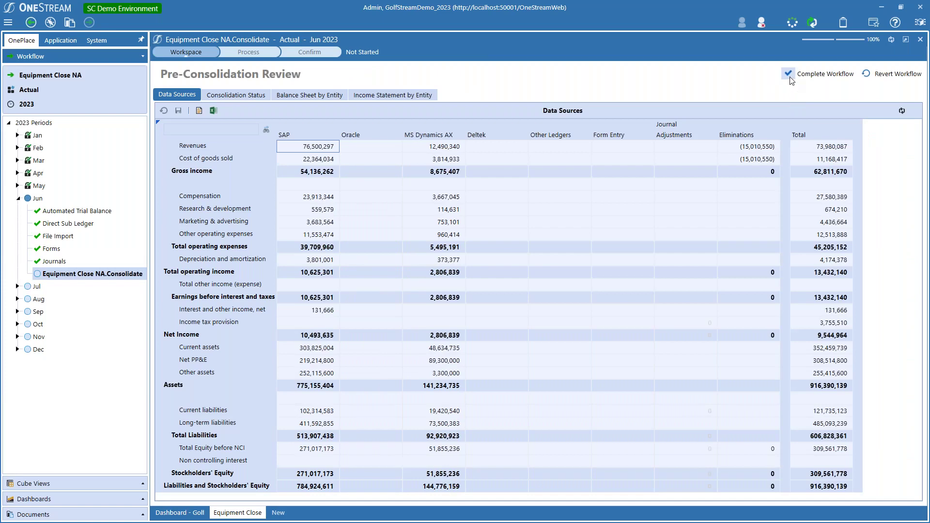
Step: Complete the Pre-Consolidation Review workspace for June 2023 and run Process Cube in the Process stage
left_click(789, 76)
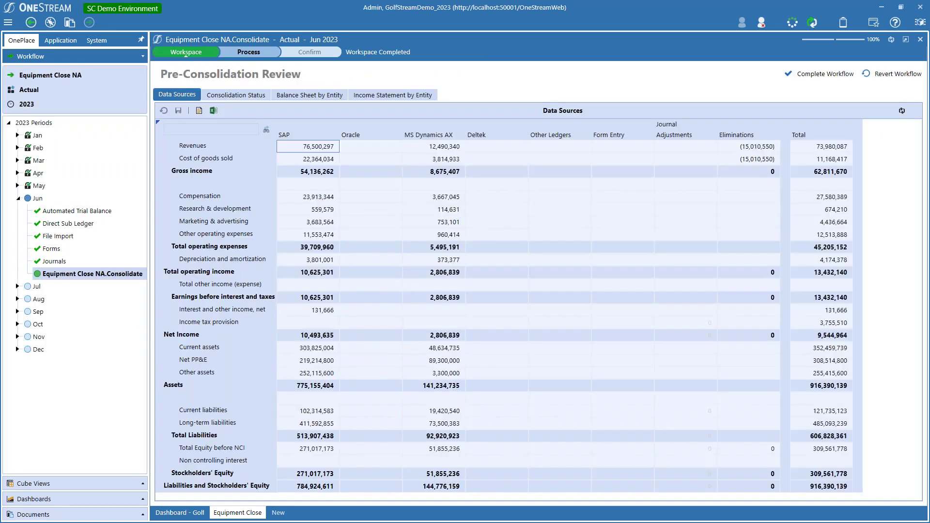
left_click(259, 53)
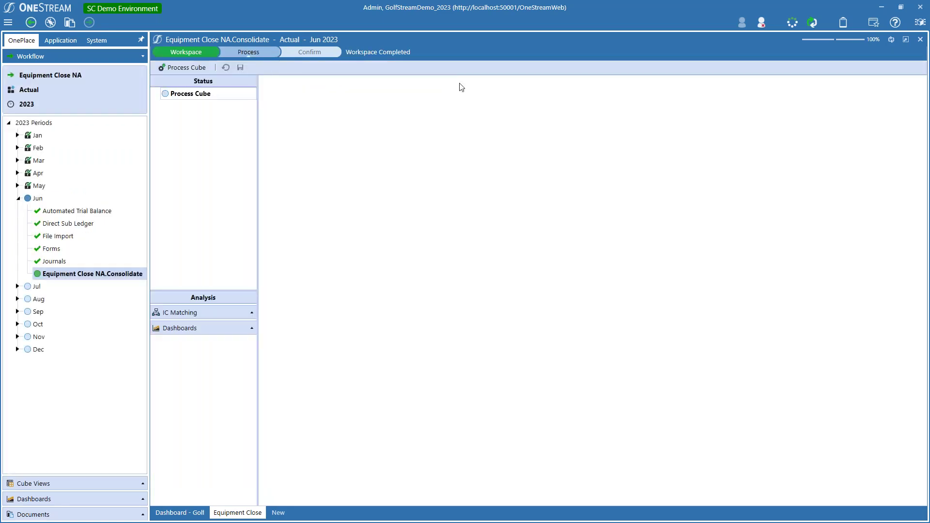
left_click(186, 67)
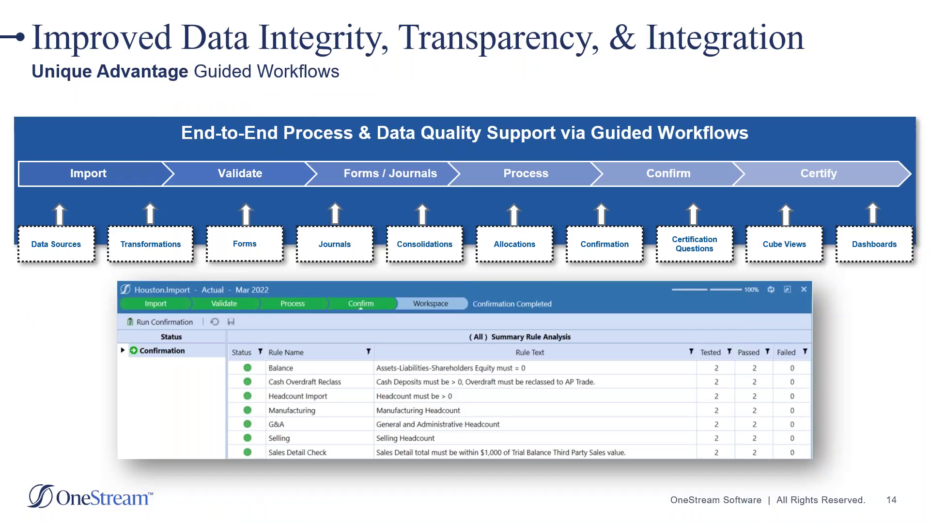
left_click(381, 236)
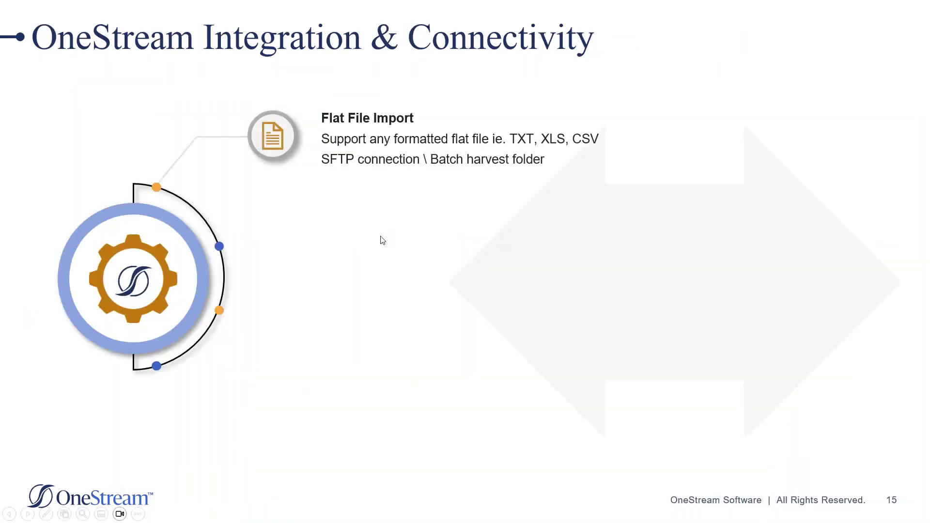
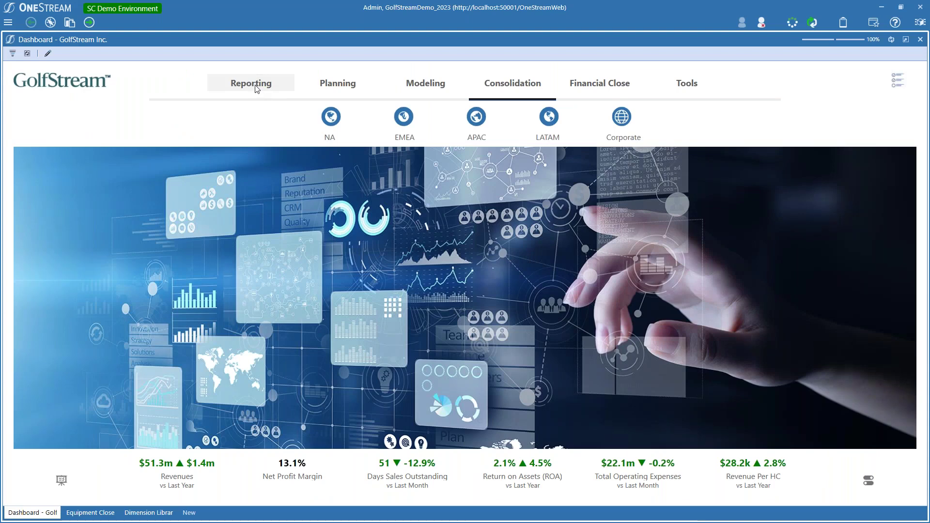
Step: Open the Financial reporting dashboard and examine the Price Volume Mix details for Rocky Mtn Clubs from the Volume bar
left_click(251, 83)
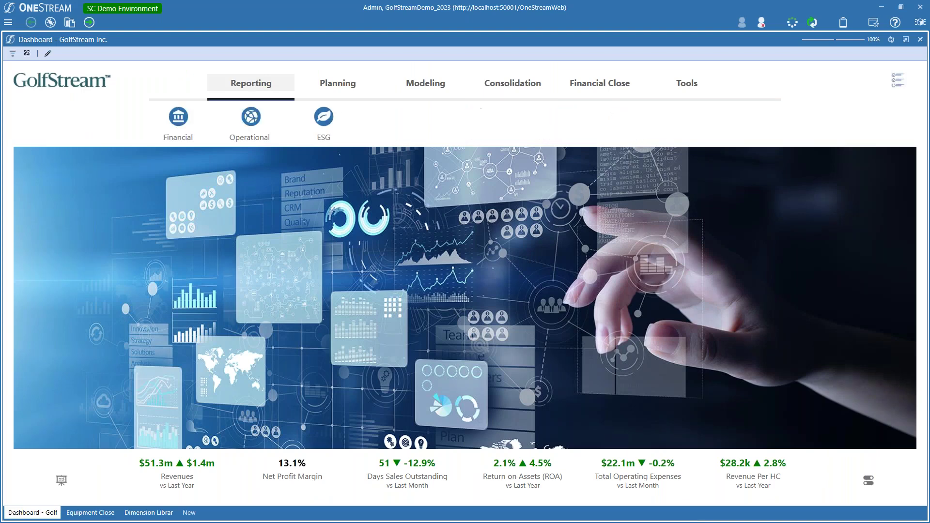
left_click(178, 118)
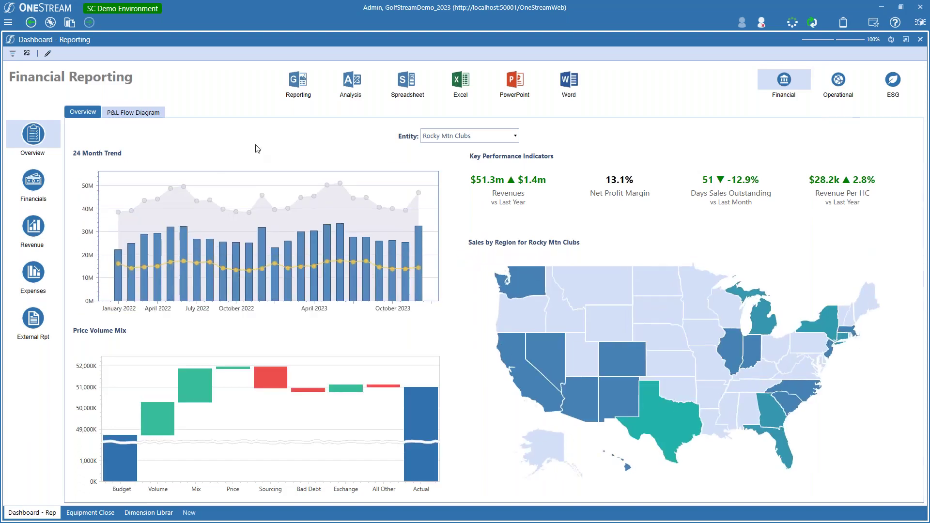
mouse_move(233, 259)
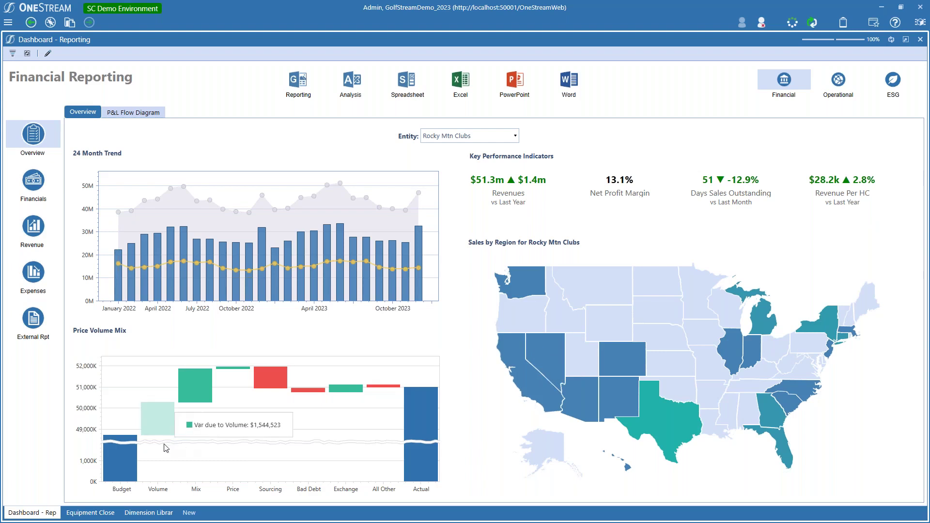
left_click(163, 423)
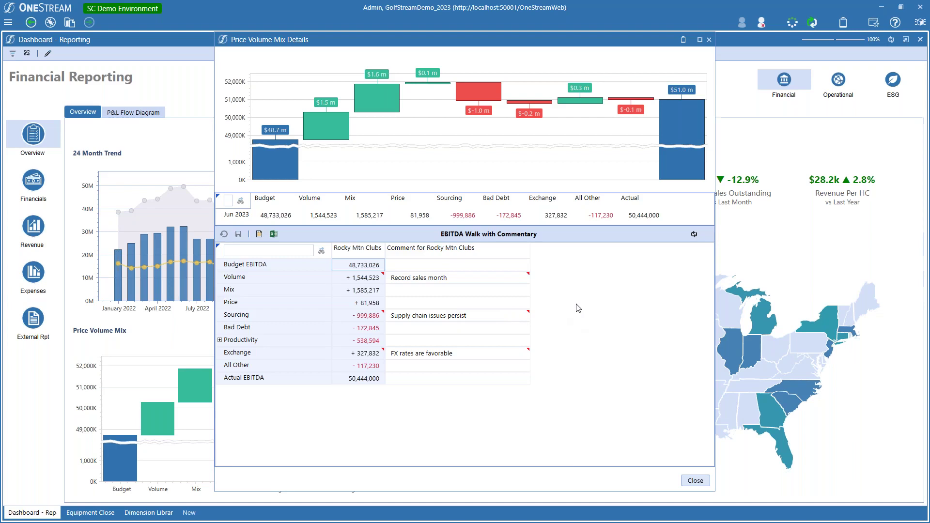
left_click(699, 482)
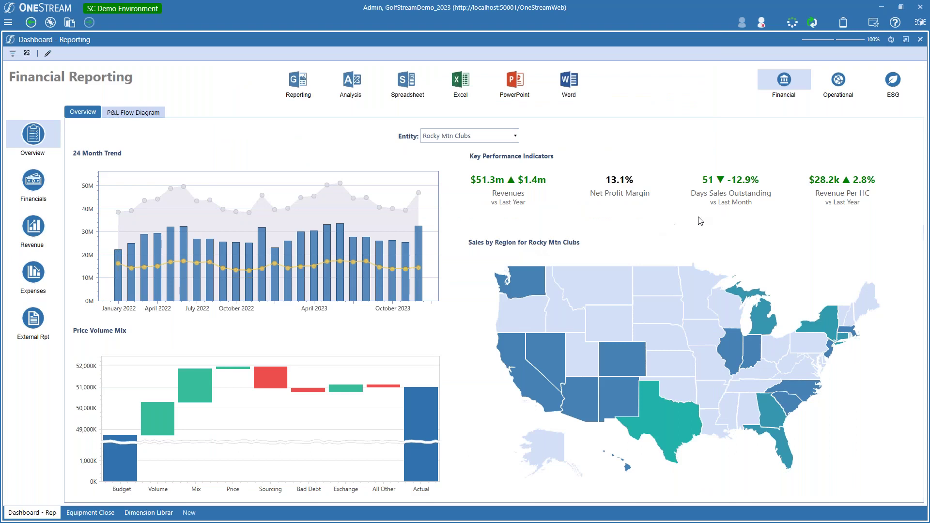
Step: View the financial overview for the Maple Leaf Clubs entity, and set the entity to NA Equipment
left_click(515, 137)
left_click(477, 174)
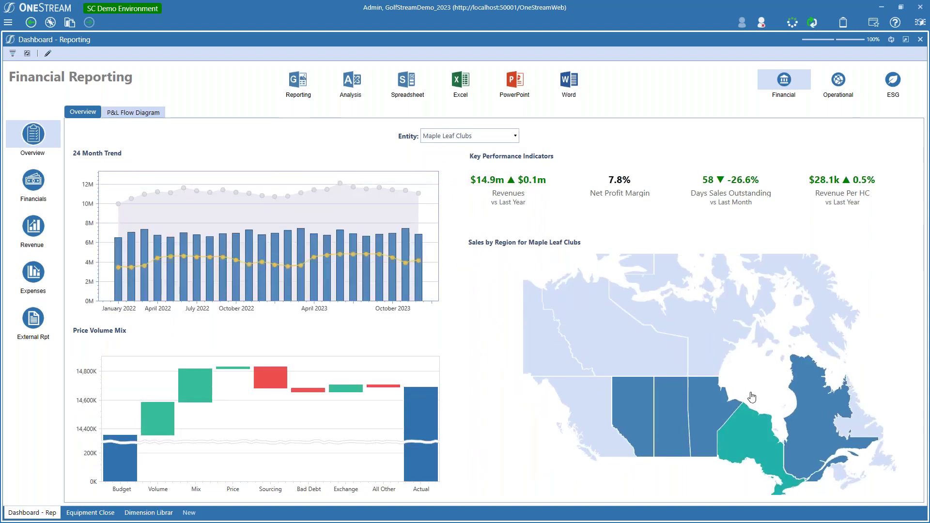
left_click(515, 136)
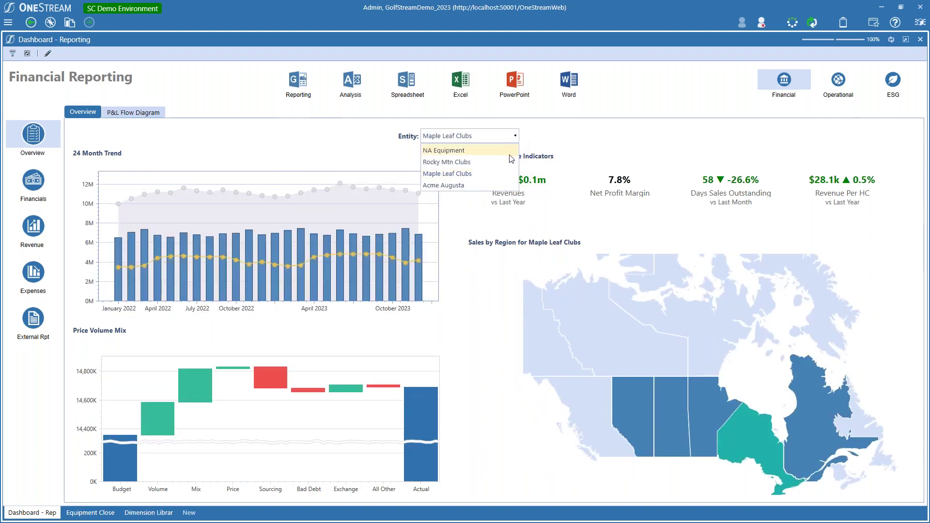
left_click(442, 151)
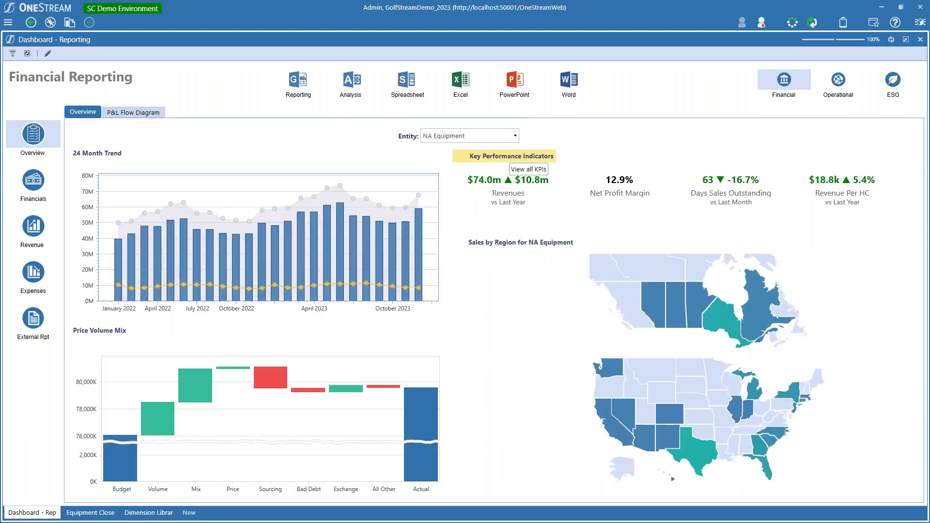
Step: Display the P&L Flow Diagram and examine the flows between revenues, gross income, operating expenses and operating income
left_click(131, 114)
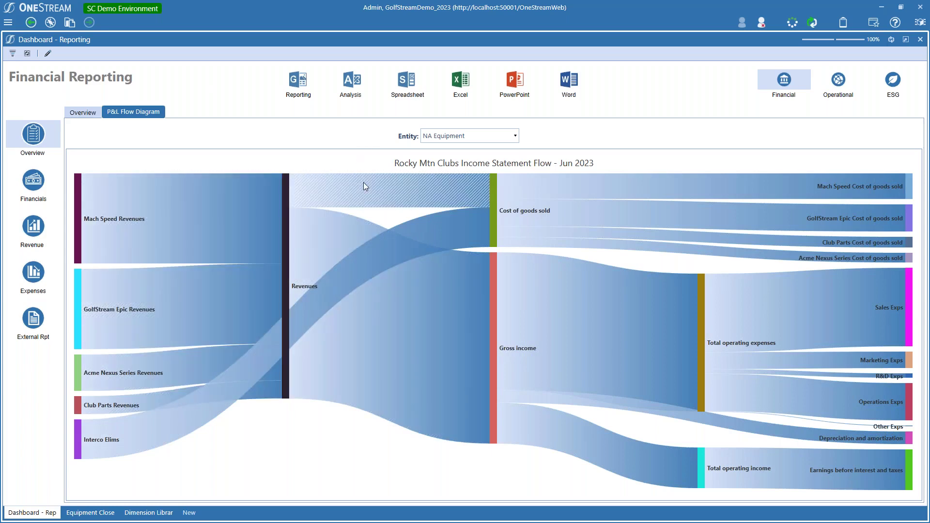
mouse_move(364, 192)
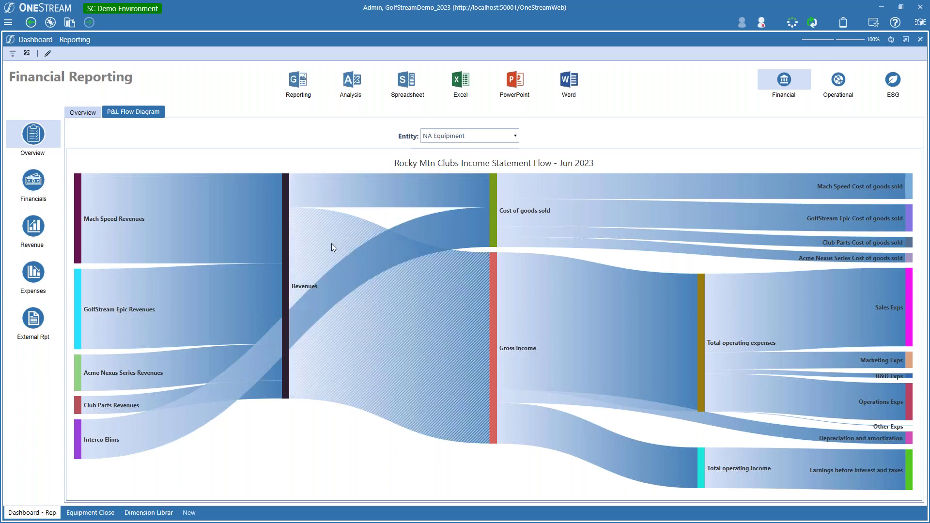
mouse_move(332, 245)
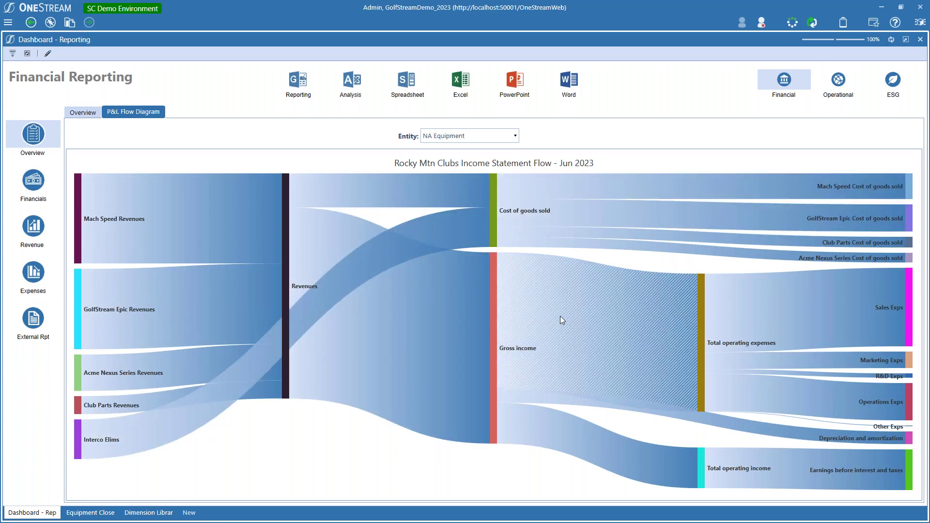
mouse_move(615, 335)
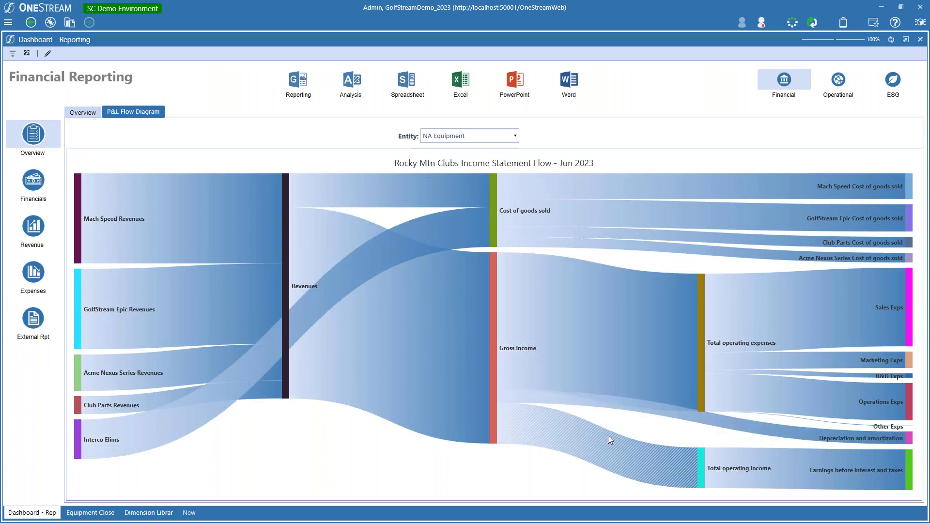
mouse_move(624, 448)
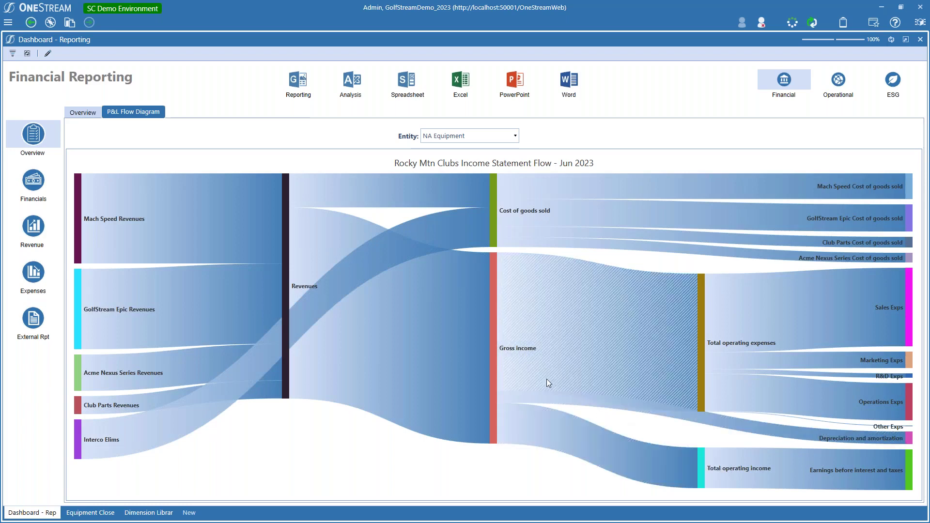
mouse_move(427, 357)
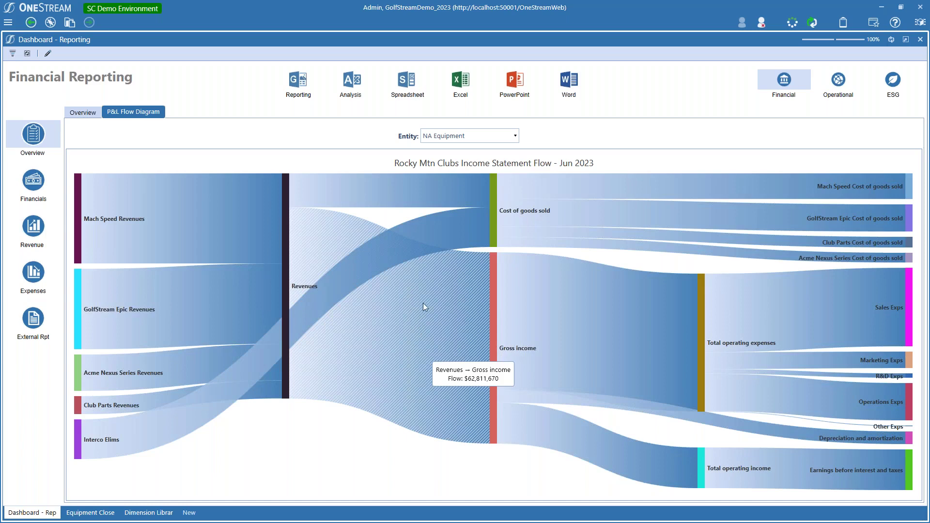
Step: Open the band details of the Revenues to Gross income flow and fully expand Product Top to examine results by product
left_click(422, 304)
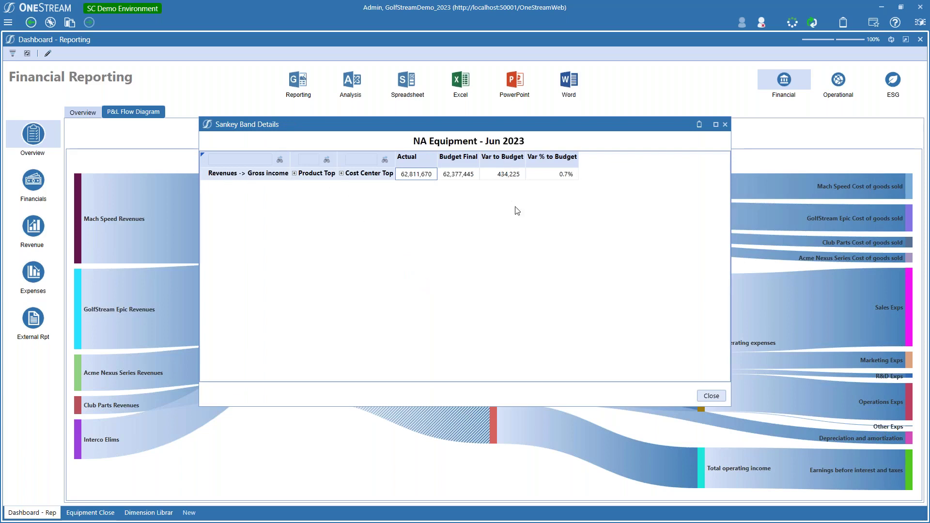
right_click(295, 174)
left_click(347, 193)
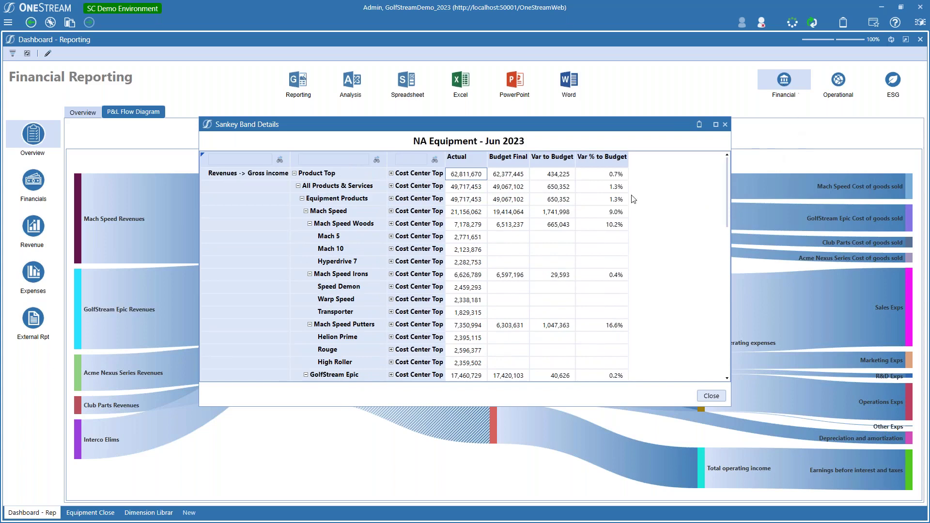
left_click(710, 396)
Step: Display the Financials for NA Equipment and switch the statement to Balance Sheet
left_click(28, 179)
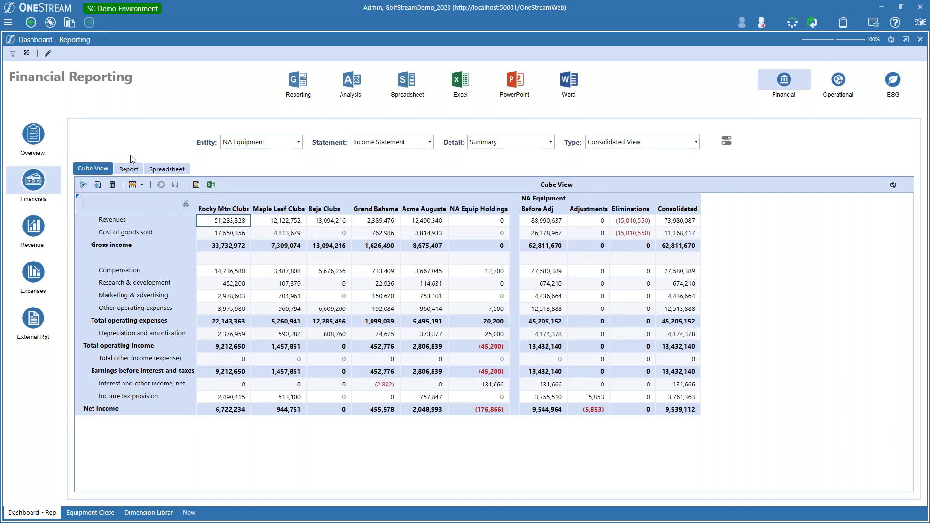
left_click(263, 143)
left_click(263, 143)
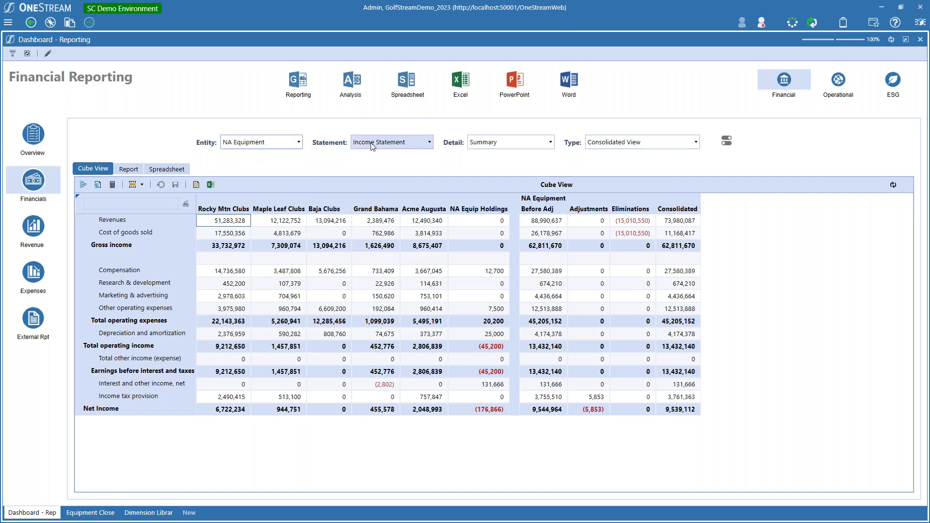
left_click(402, 146)
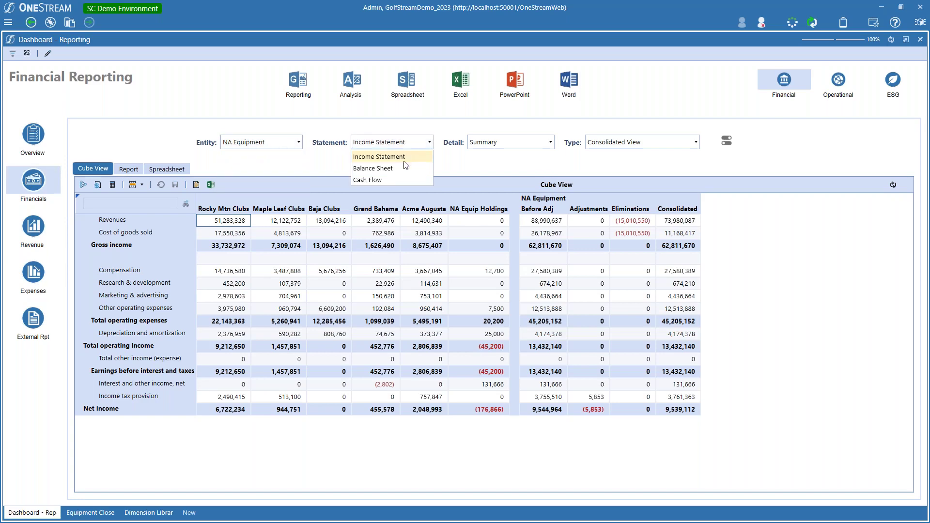
left_click(402, 168)
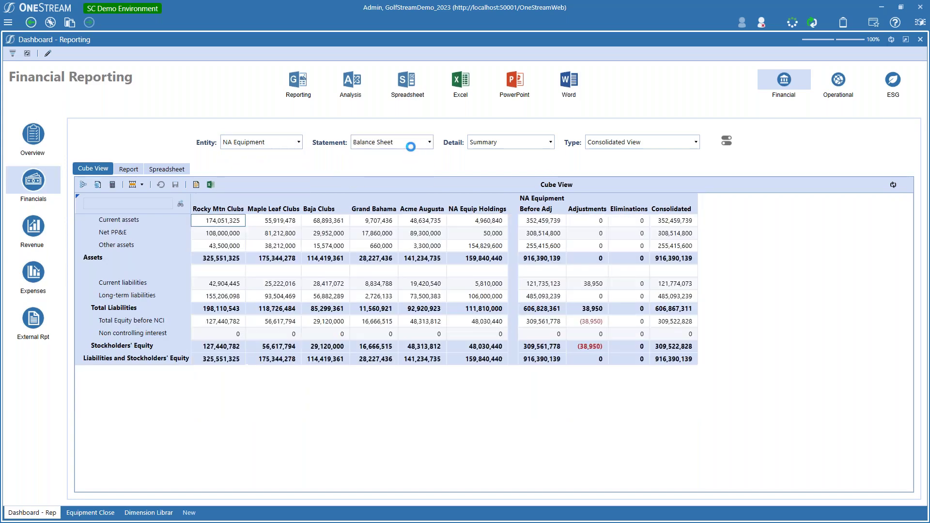
Step: Set the balance sheet's level of detail to Detail and its view type to Variance Commentary
left_click(500, 141)
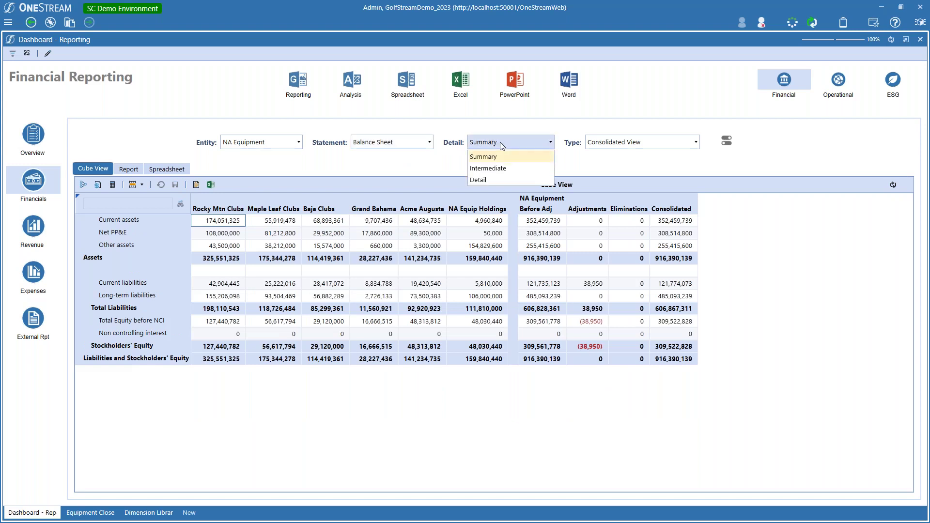
left_click(501, 180)
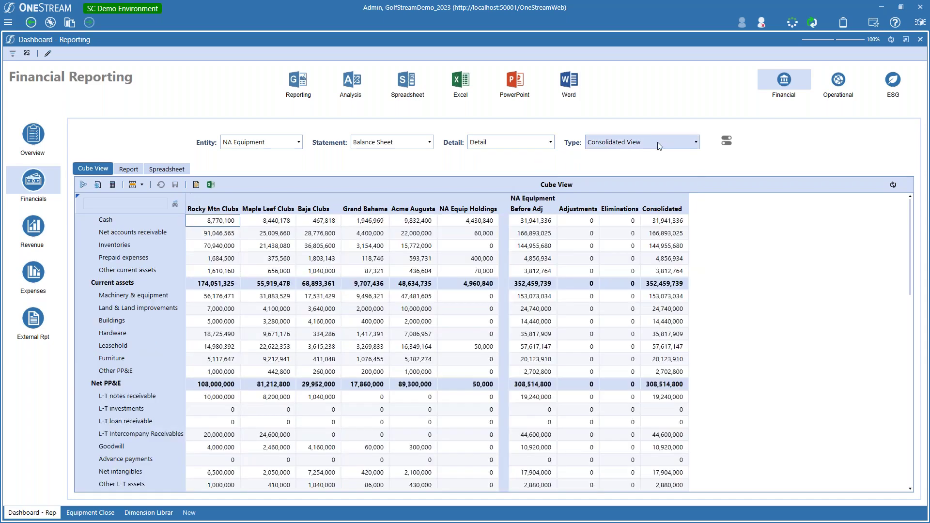
left_click(657, 145)
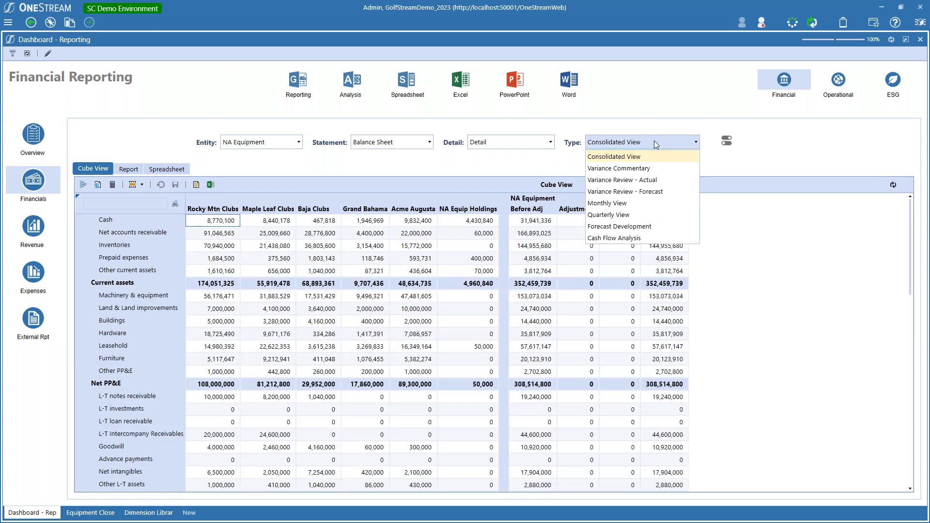
left_click(643, 169)
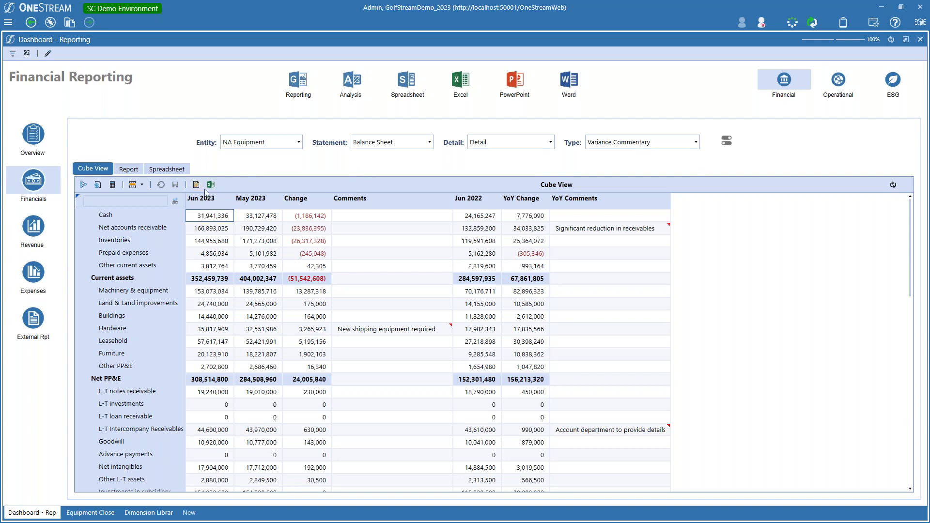
Step: Display the balance sheet variance commentary as a formatted report and look through its export formats and send options without exporting
left_click(128, 169)
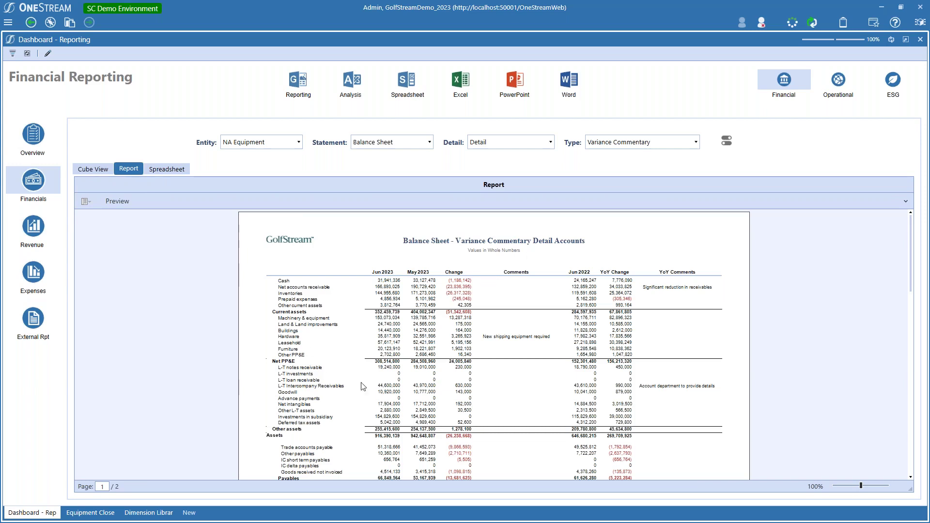
left_click(104, 203)
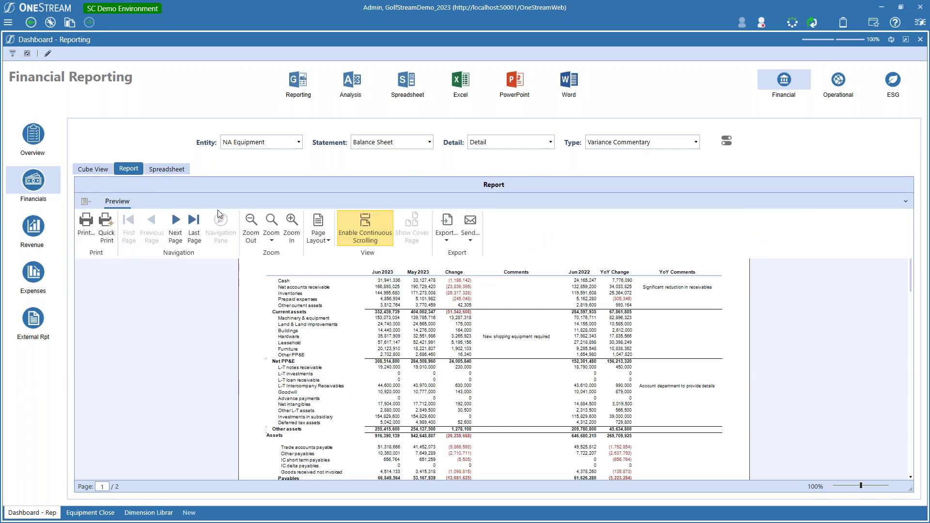
left_click(446, 228)
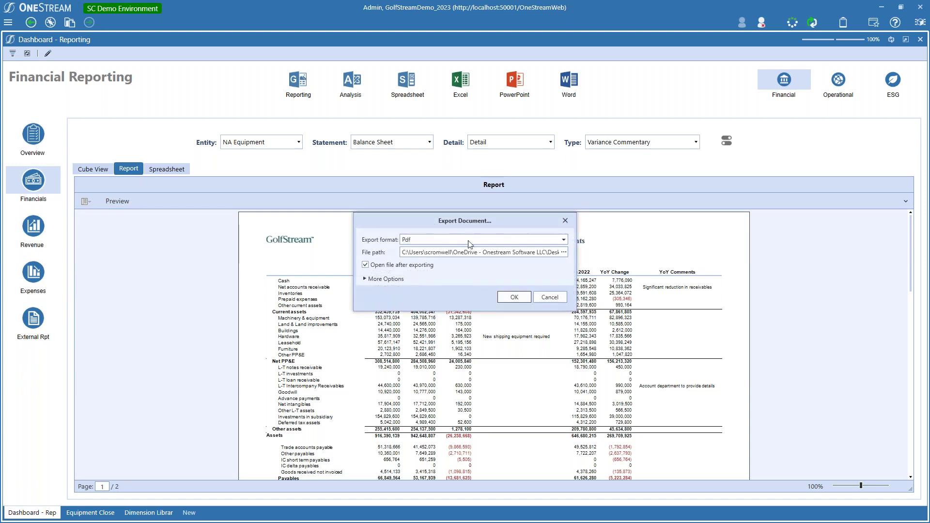
left_click(549, 297)
left_click(117, 204)
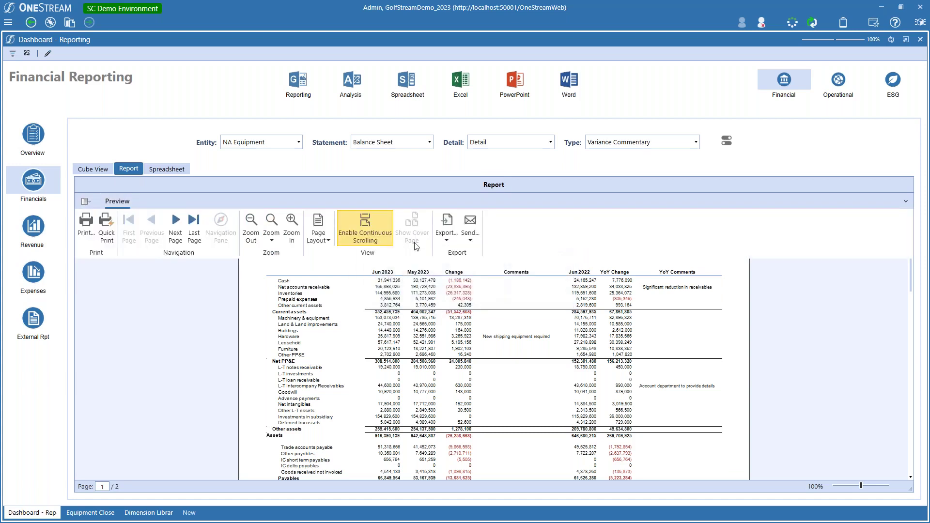
left_click(446, 240)
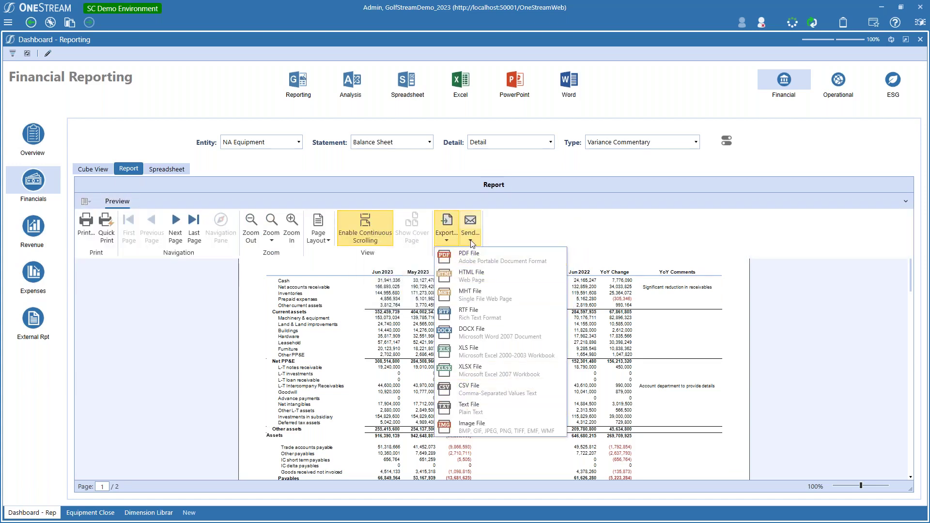
left_click(470, 239)
left_click(834, 314)
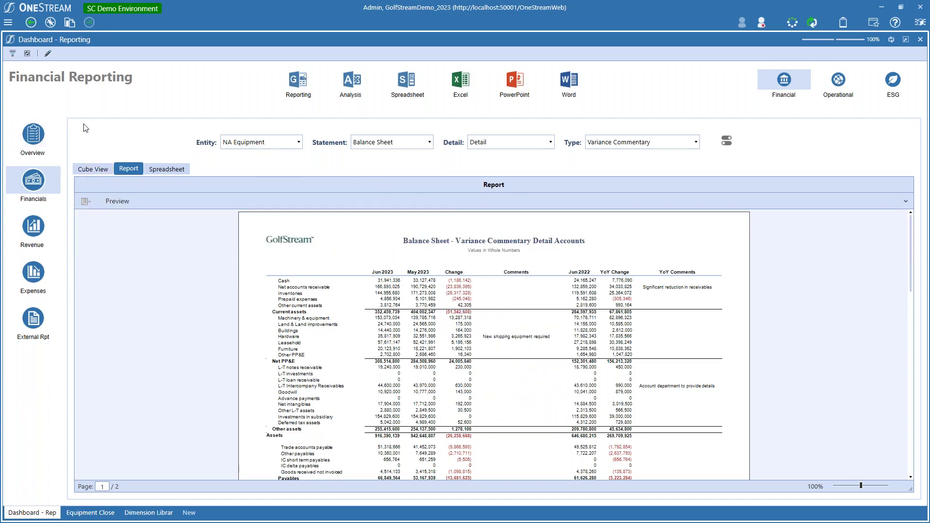
Step: Switch to Operational Reporting and set the KPI Summary's time frame to Thru 6/14
left_click(848, 93)
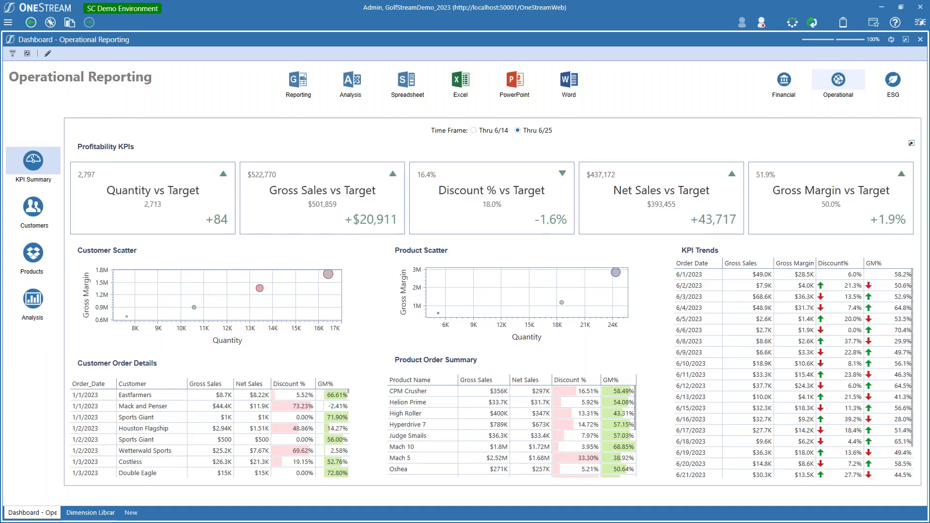
left_click(476, 130)
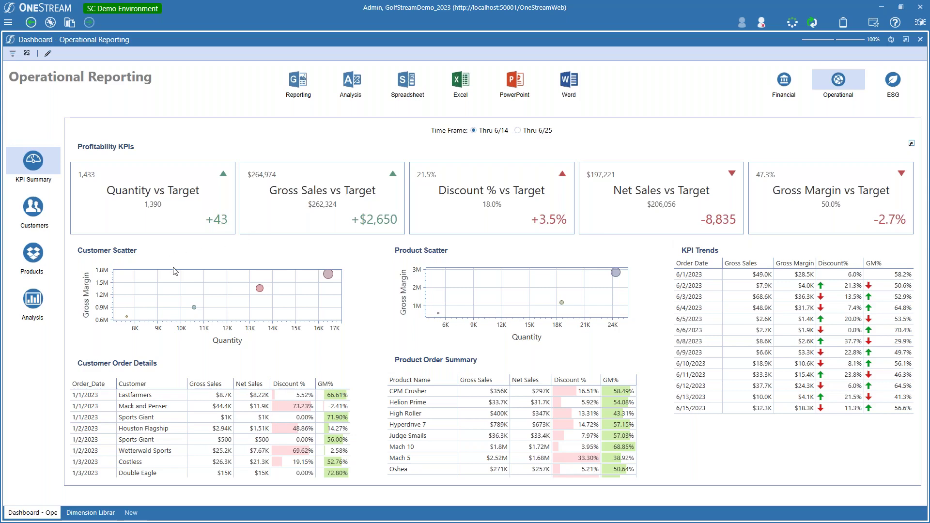
Step: Maximize the Customer Scatter chart, drill down into the Central region, and examine the quantity, gross margin and net sales of its states
right_click(153, 285)
left_click(184, 304)
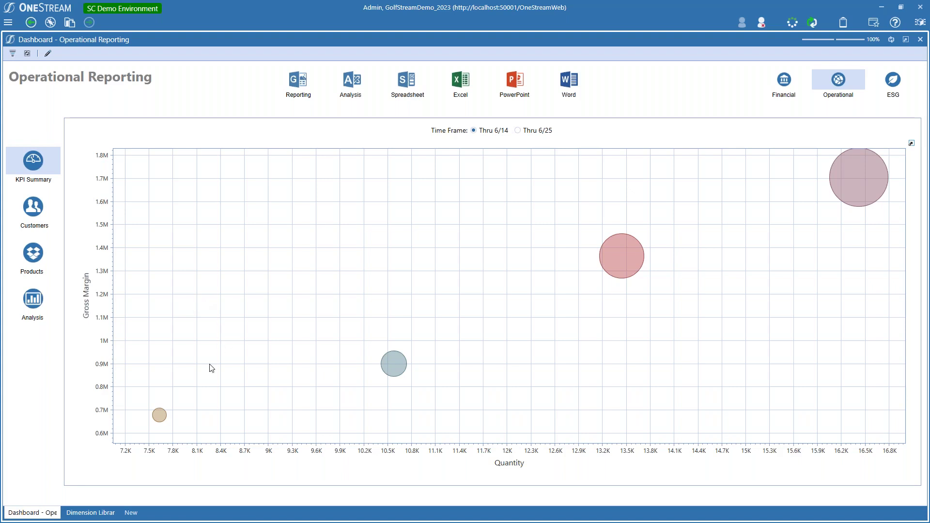
mouse_move(162, 411)
mouse_move(401, 366)
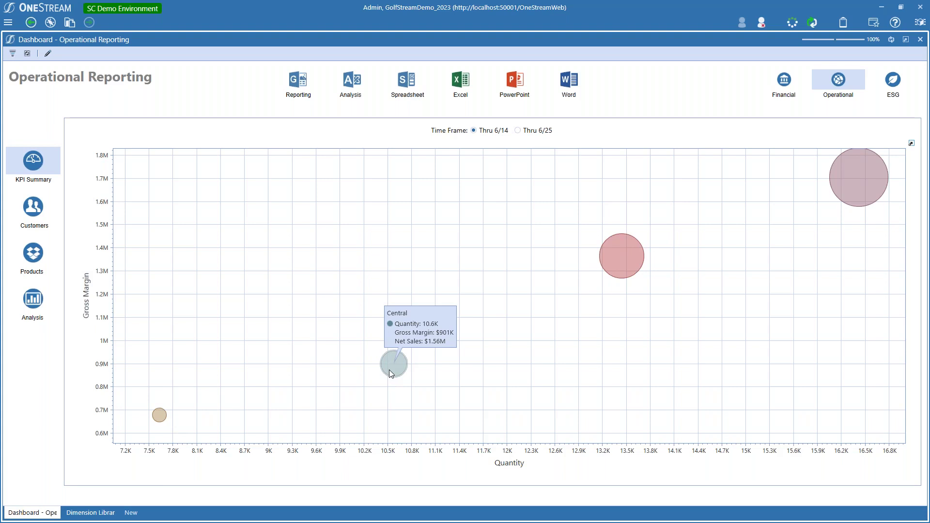
left_click(397, 371)
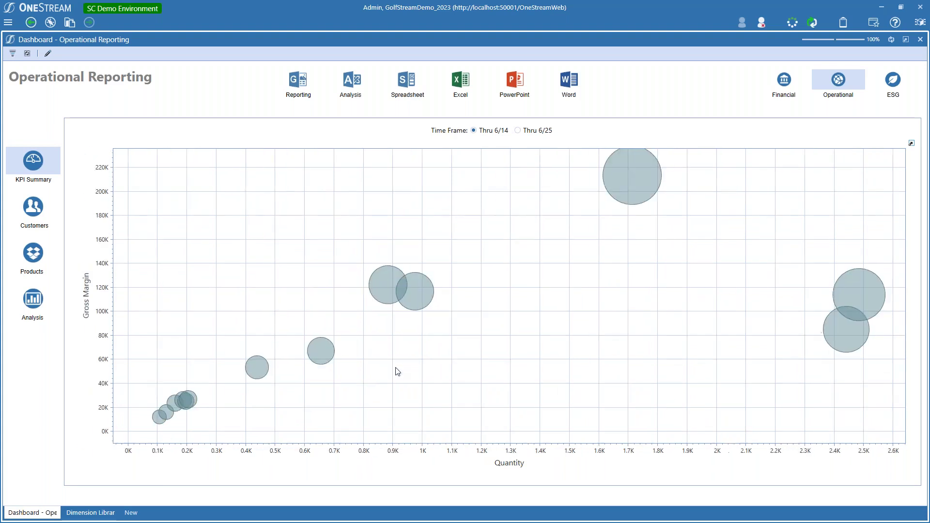
mouse_move(421, 304)
mouse_move(626, 173)
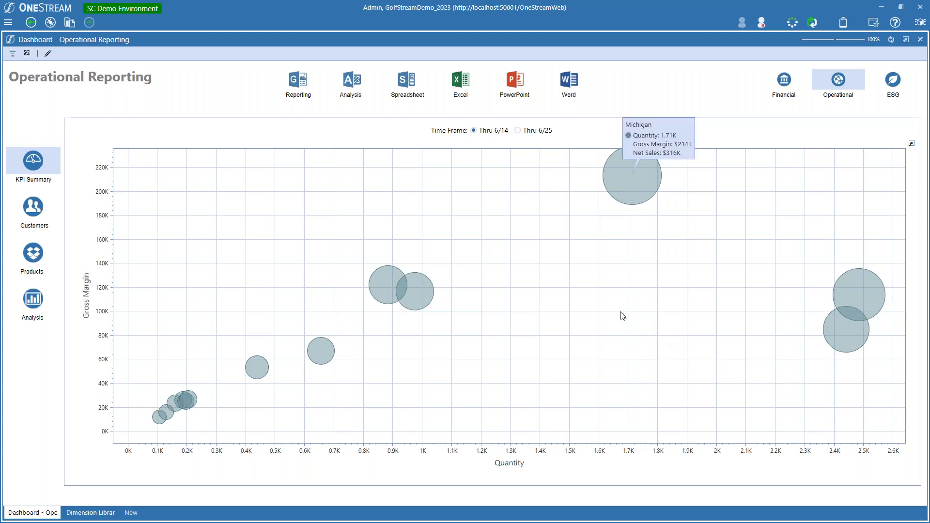
Step: Restore the Customer Scatter to its place in the KPI Summary and examine the Central region's state bubbles
right_click(601, 300)
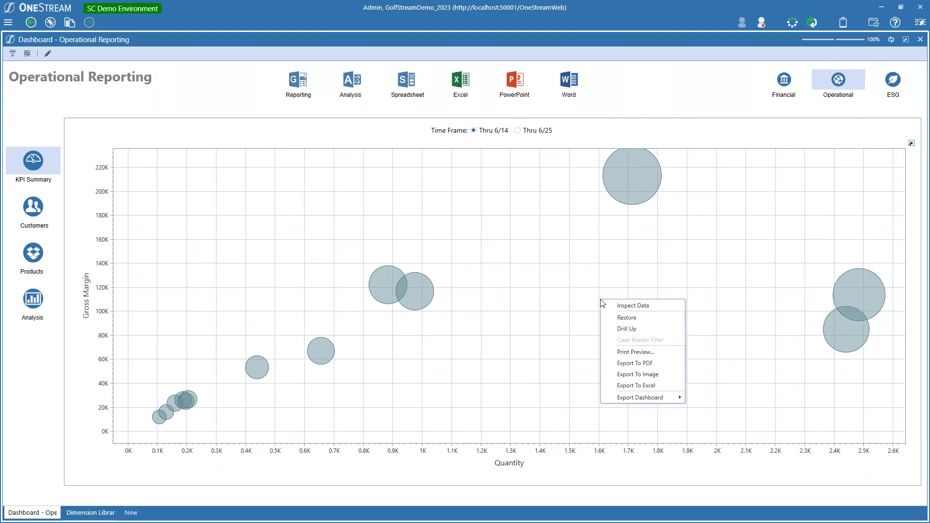
left_click(629, 318)
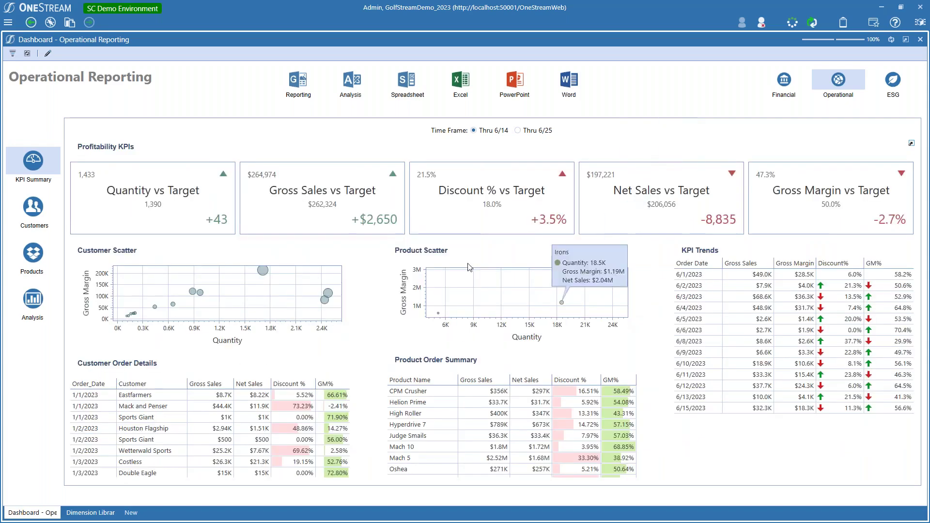
left_click(328, 293)
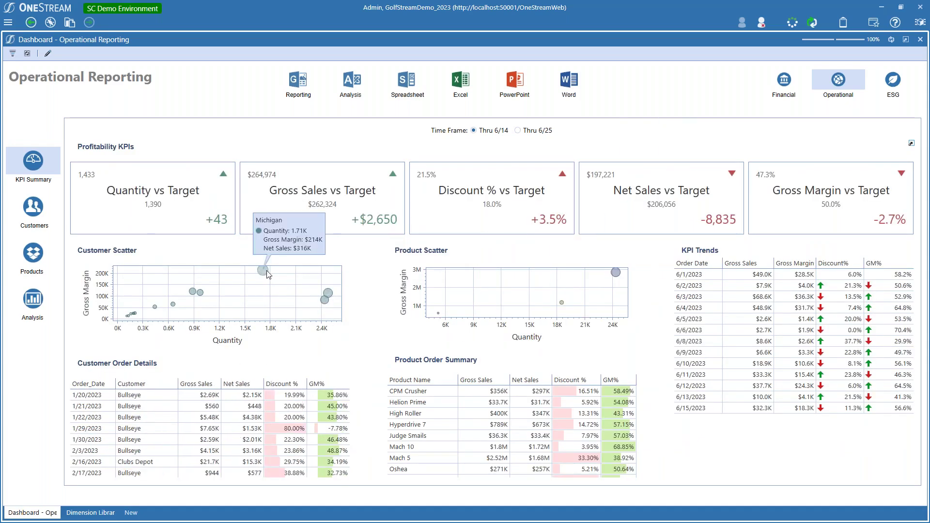
left_click(303, 293)
left_click(324, 299)
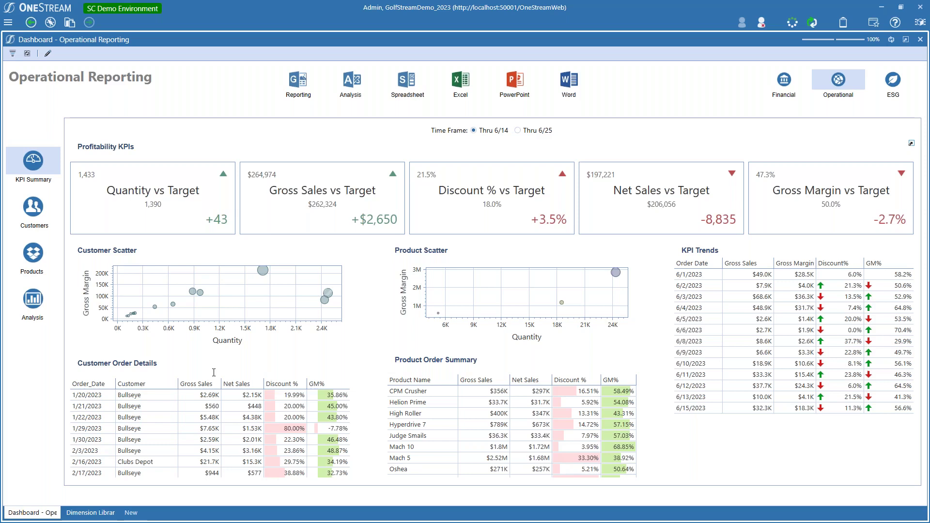
Step: Sort the Customer Order Details by GM% in ascending order and look through the lowest-margin orders
left_click(321, 384)
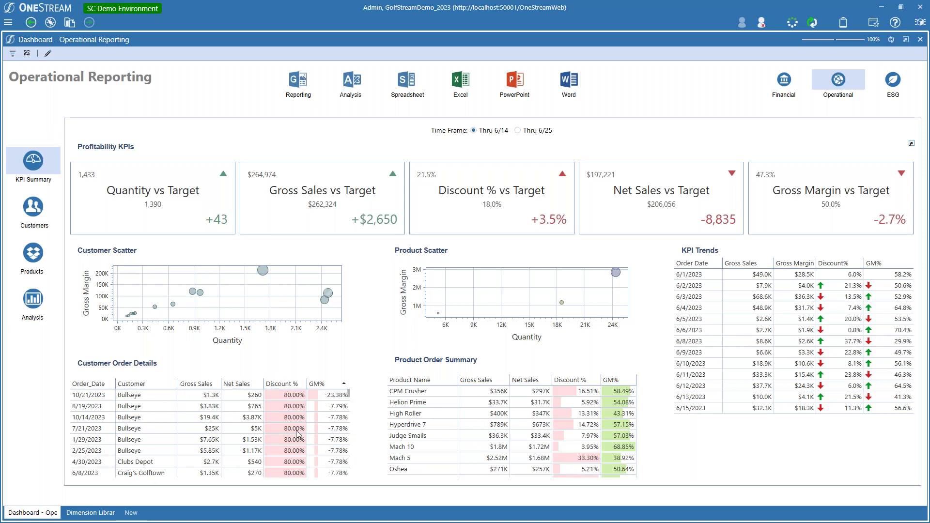
scroll(300, 428, "down", 1)
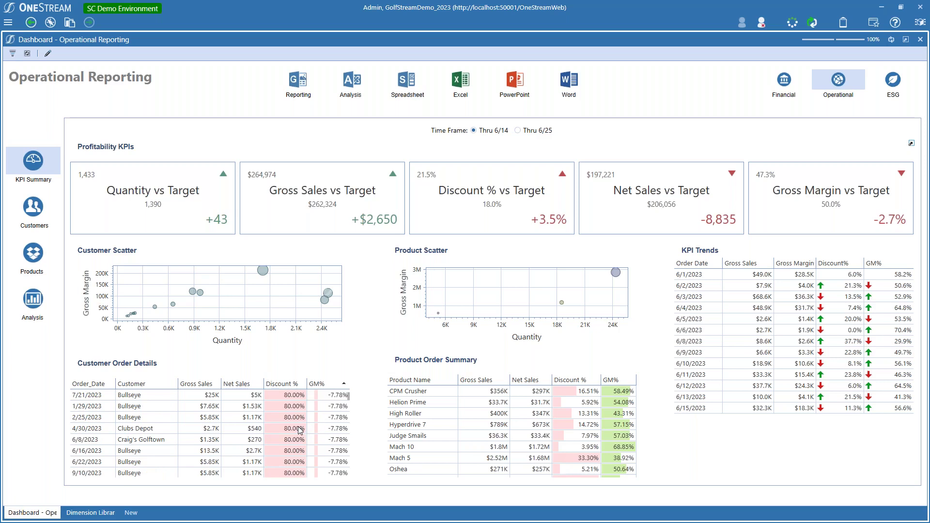
scroll(300, 429, "up", 1)
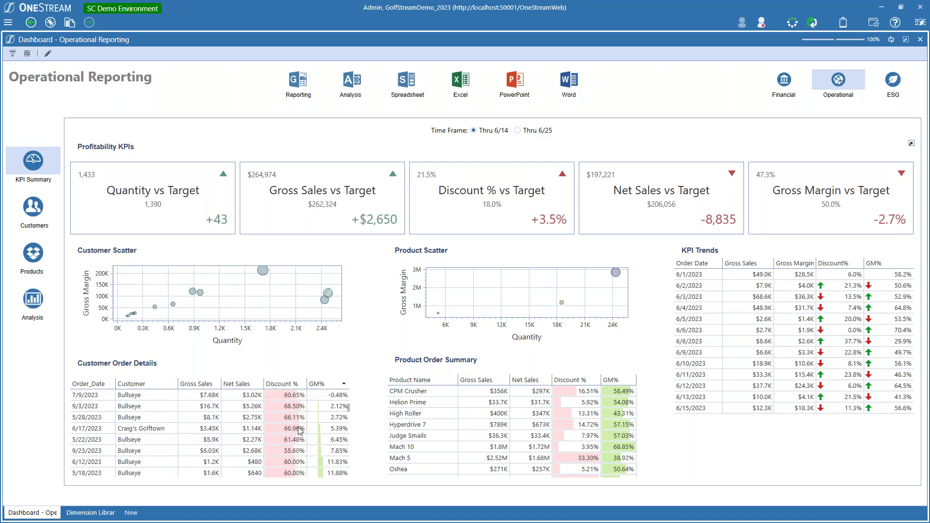
scroll(298, 432, "down", 8)
scroll(296, 430, "up", 8)
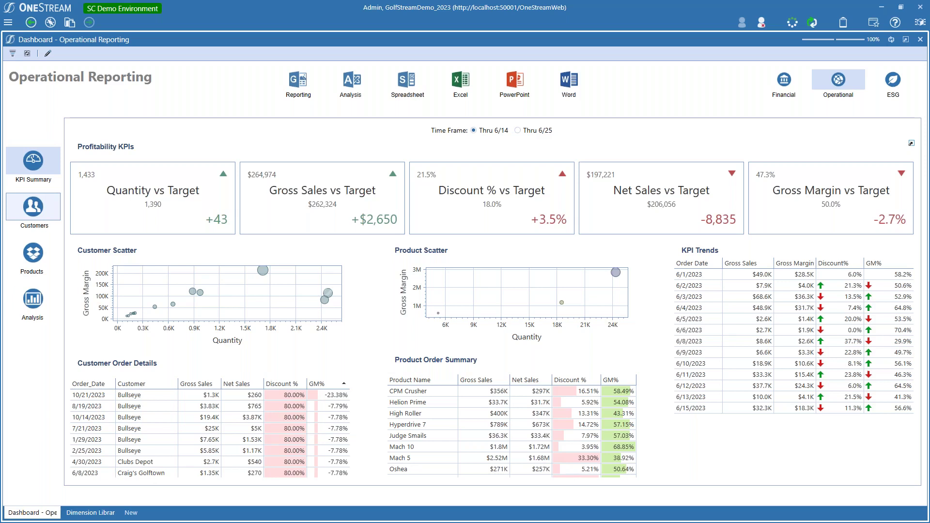
Step: Review the Customer Summary in the Customers section and display the Customer Details for Eastfarmers
left_click(33, 208)
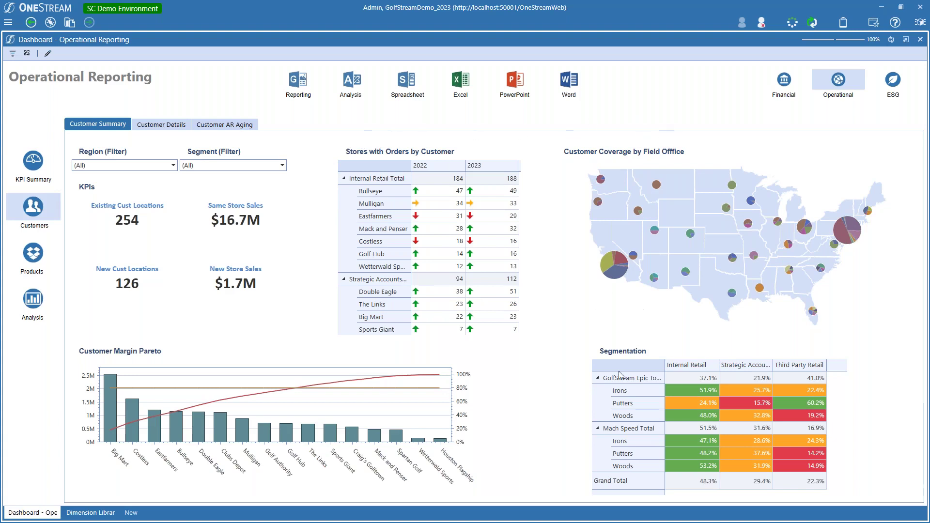
mouse_move(136, 384)
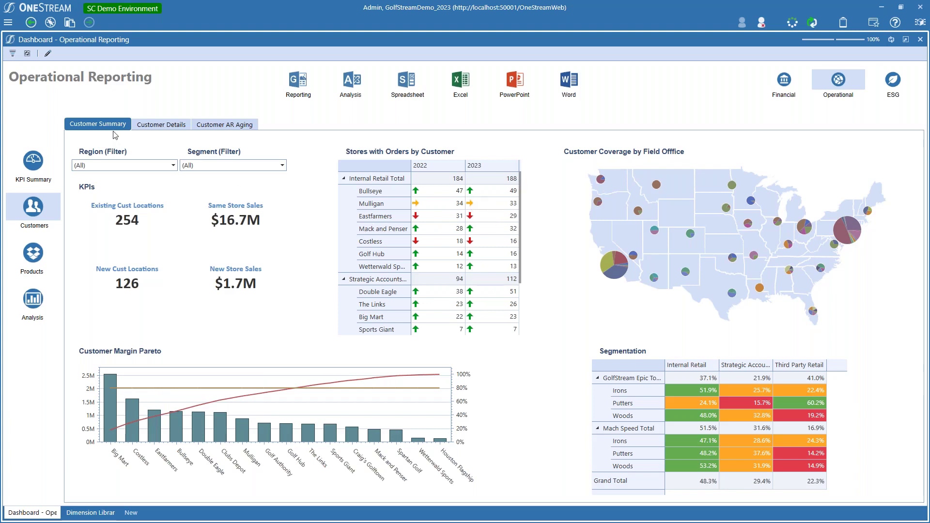
left_click(161, 124)
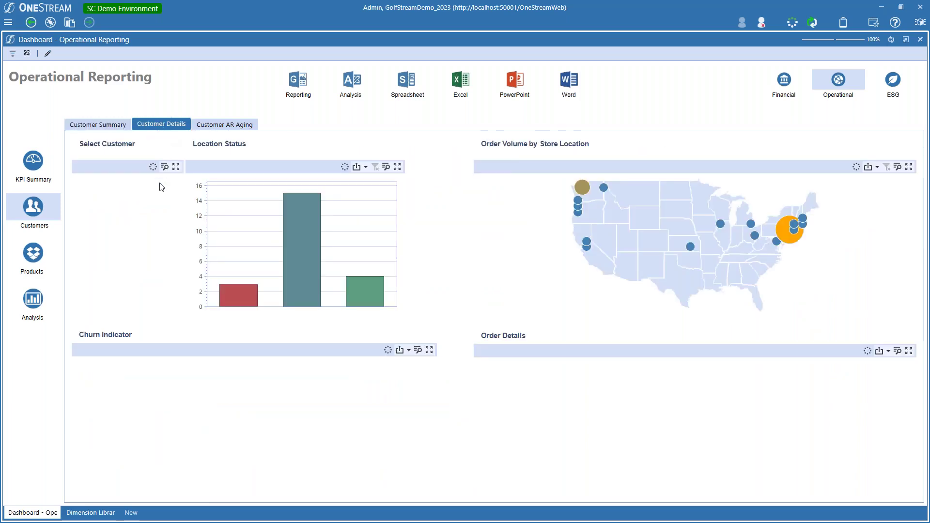
left_click(77, 230)
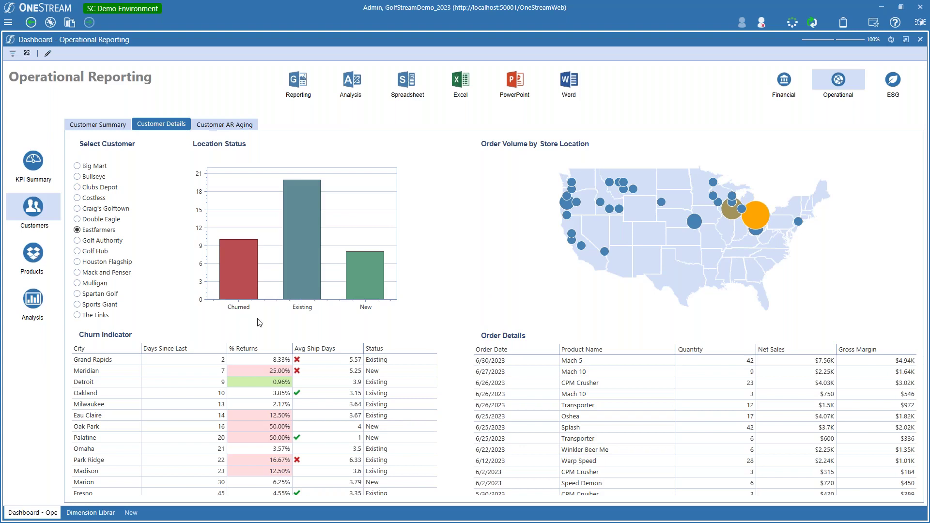
Step: Compare Eastfarmers' existing, new and churned locations in Location Status, and filter the customer details to the Churned locations
mouse_move(310, 241)
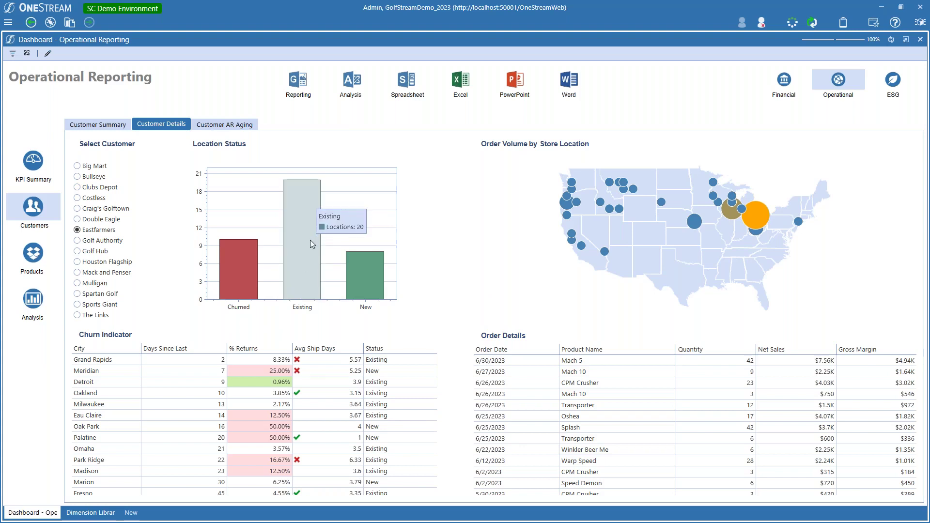
mouse_move(358, 270)
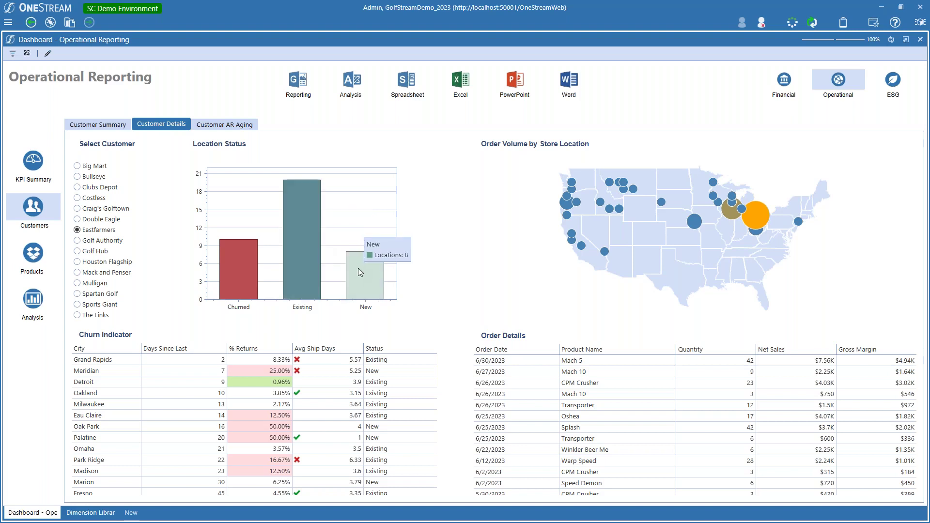
mouse_move(237, 270)
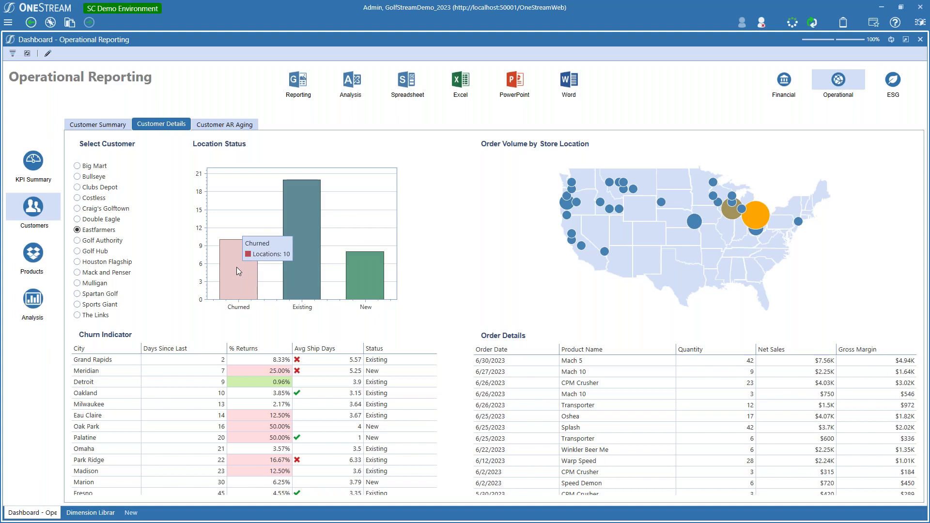
left_click(236, 266)
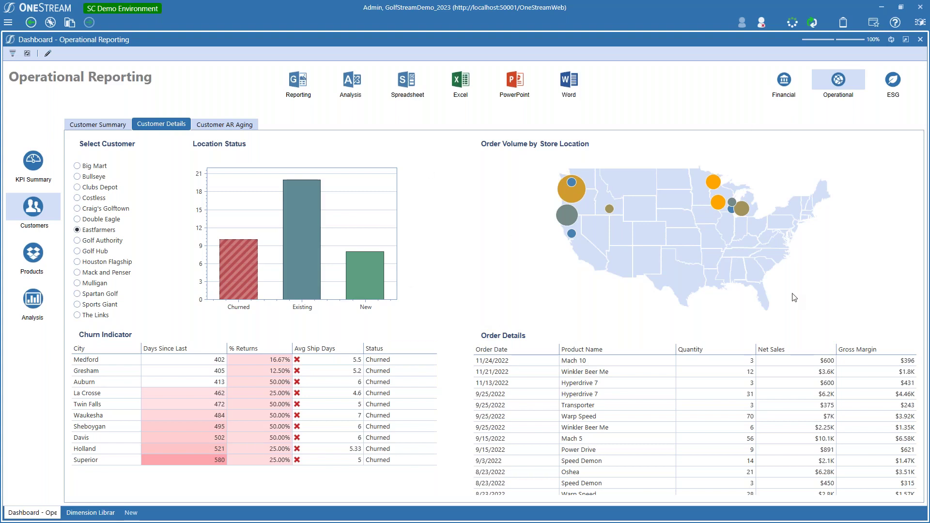
Step: Return to the KPI Summary and set its time frame to Thru 6/25
left_click(37, 153)
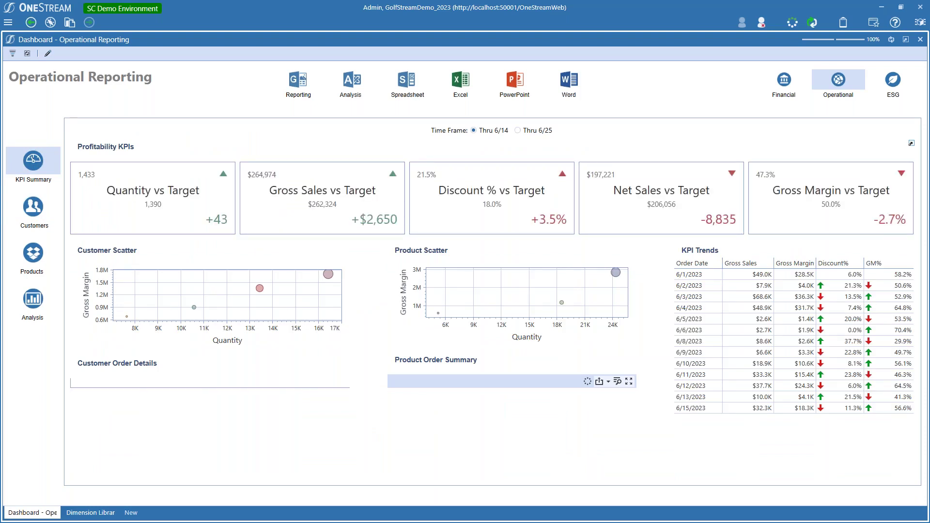
left_click(515, 131)
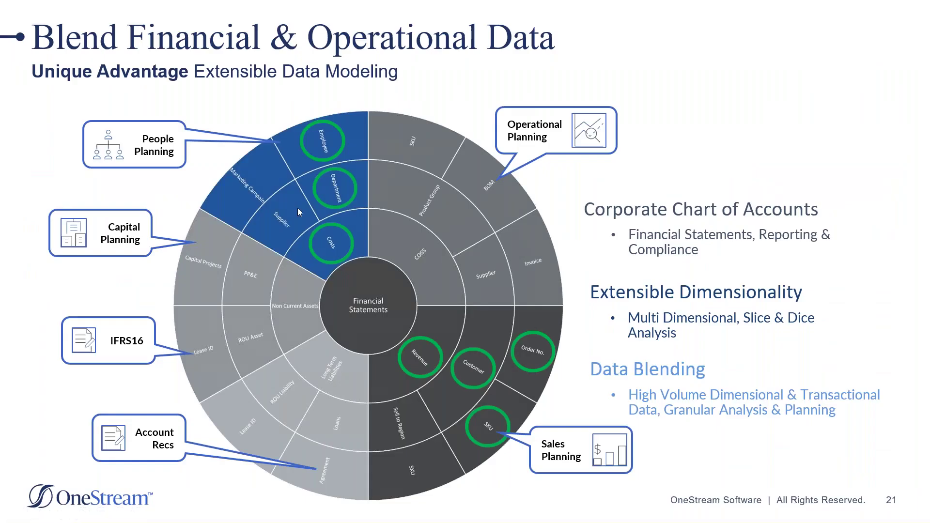
left_click(297, 208)
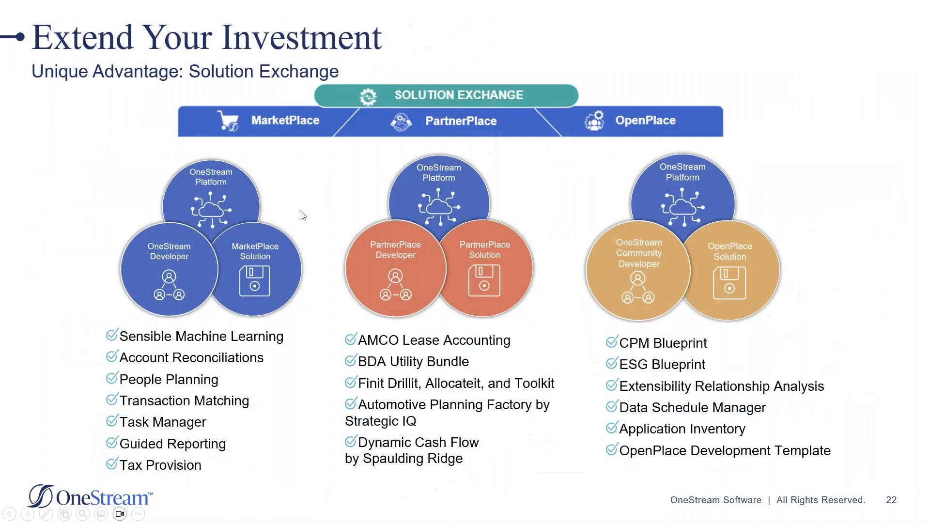